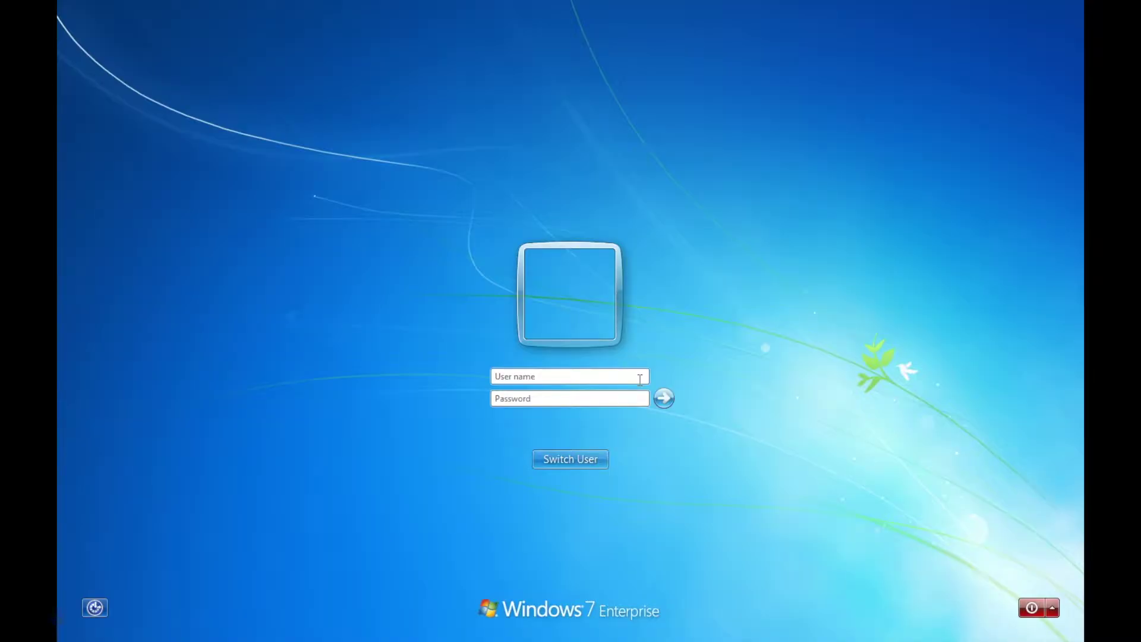
pyautogui.write('admin')
# - Sign in as administrator with an empty password after fixing the rejected user name
pyautogui.press('Return')
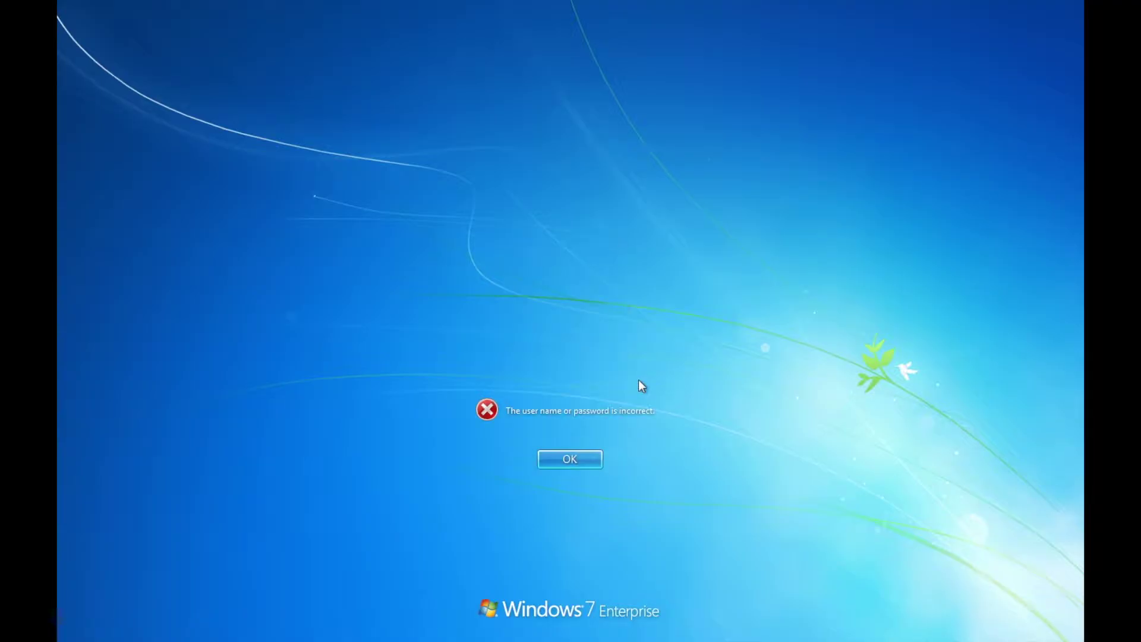
pyautogui.press('Return')
pyautogui.doubleClick(569, 367)
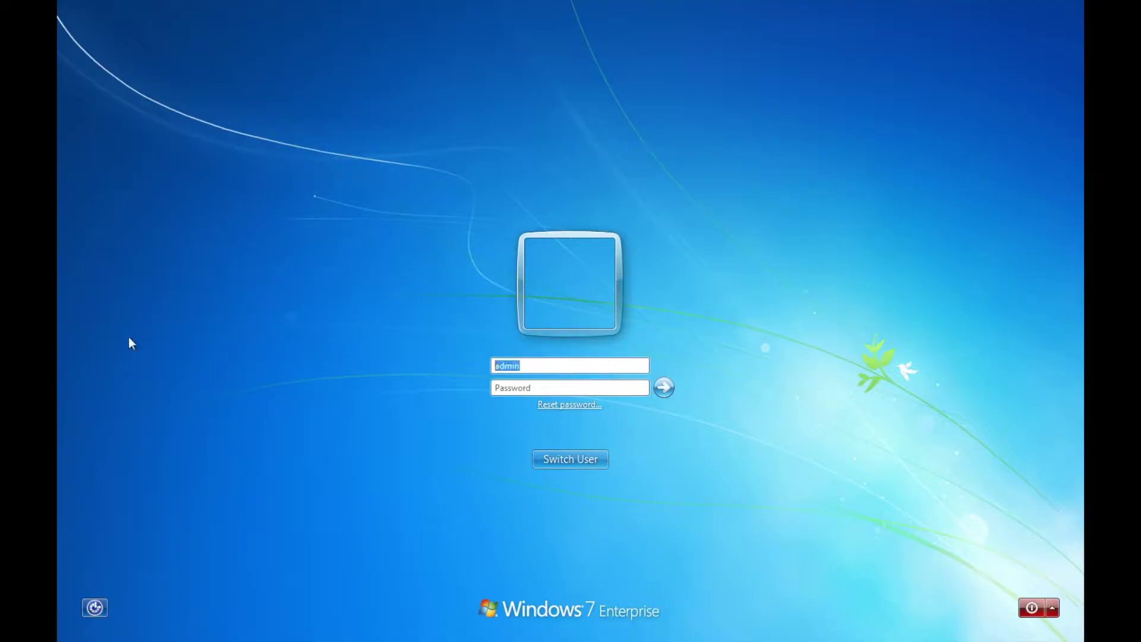
pyautogui.write('ator')
pyautogui.press('Return')
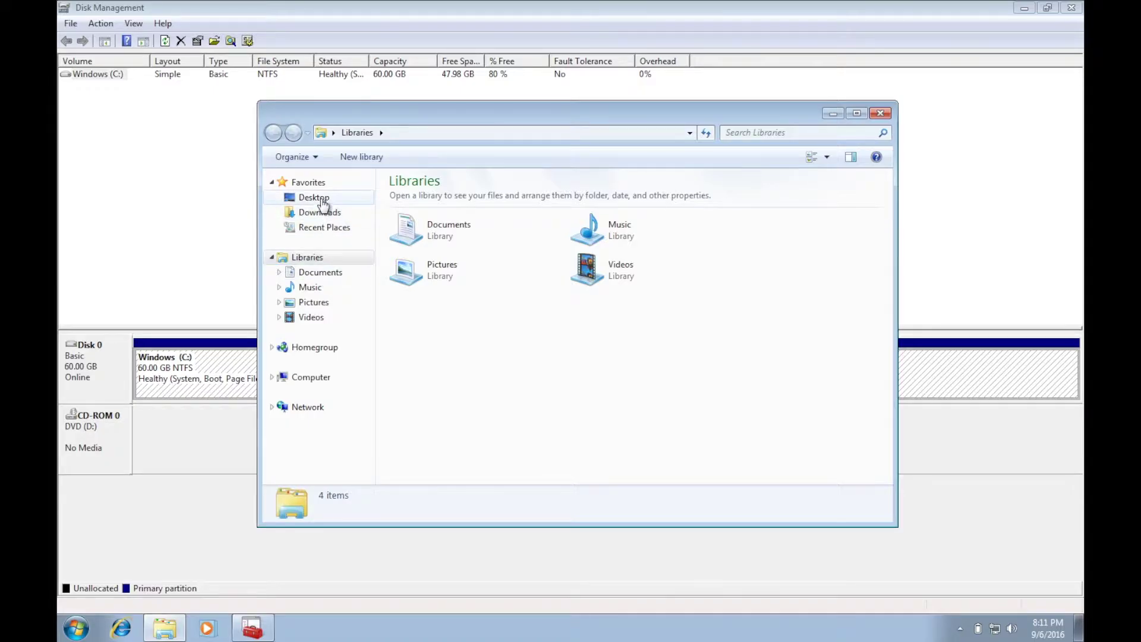
# - Browse from Computer into the Windows folder on drive C
pyautogui.click(312, 377)
pyautogui.doubleClick(498, 211)
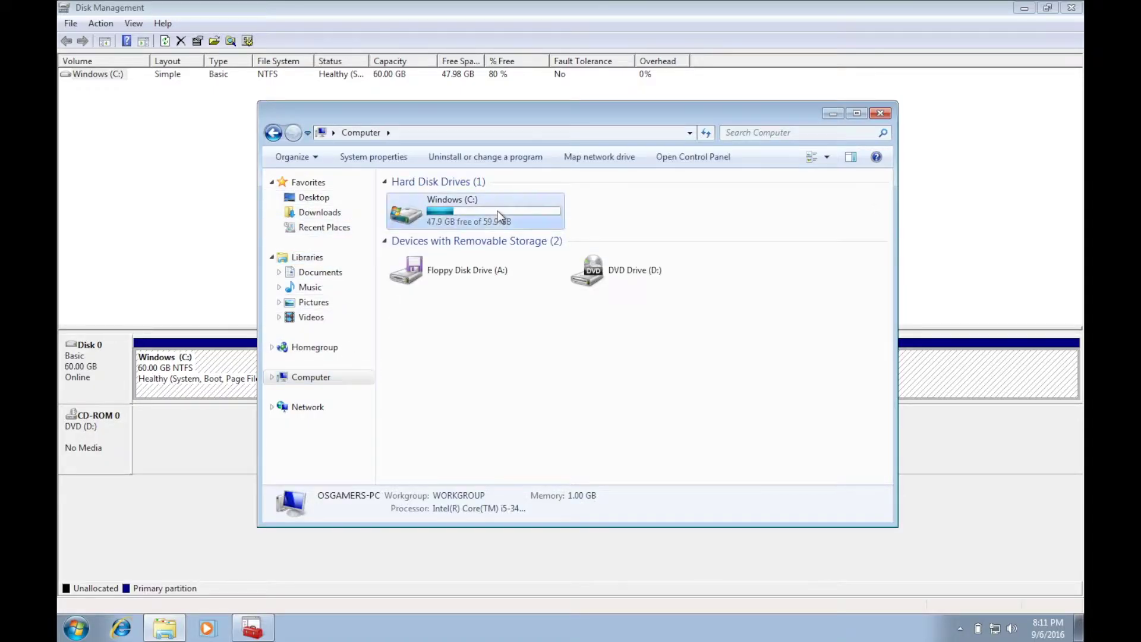
pyautogui.rightClick(446, 257)
pyautogui.click(430, 259)
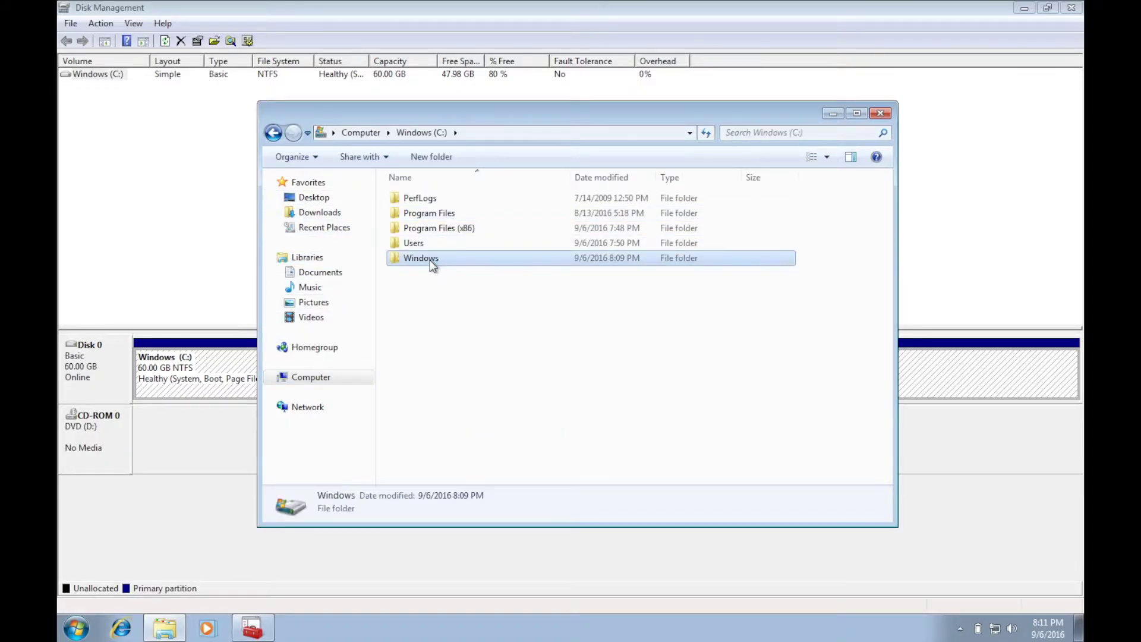
pyautogui.doubleClick(430, 260)
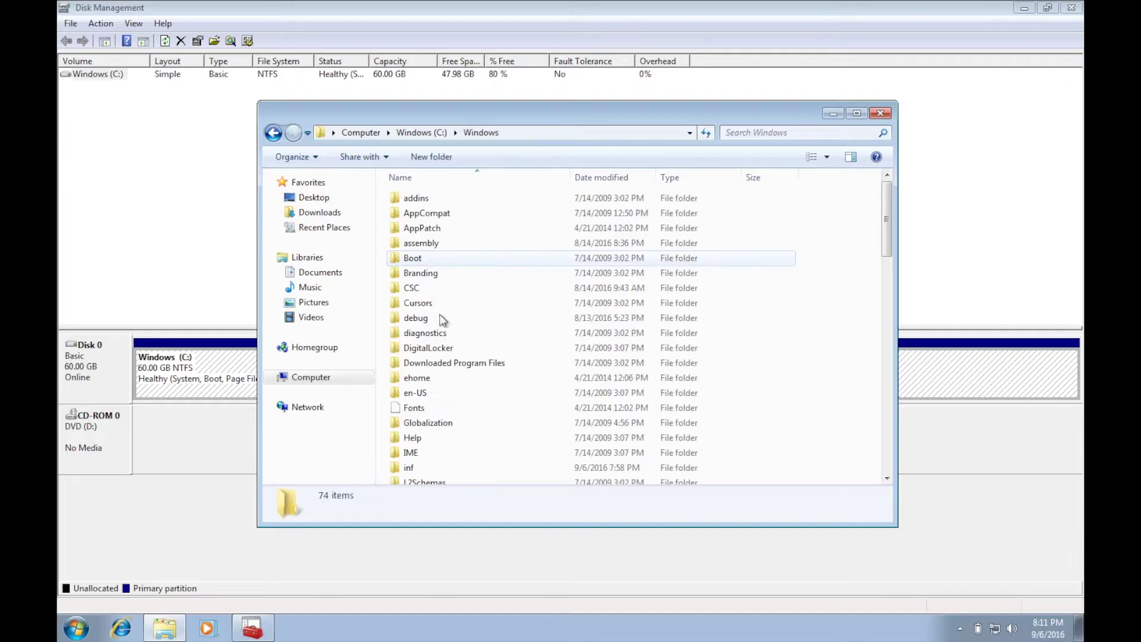
# - Delete the System32 folder, confirming and answering the access-denied warning
pyautogui.click(537, 294)
pyautogui.press('s')
pyautogui.press('s')
pyautogui.press('s')
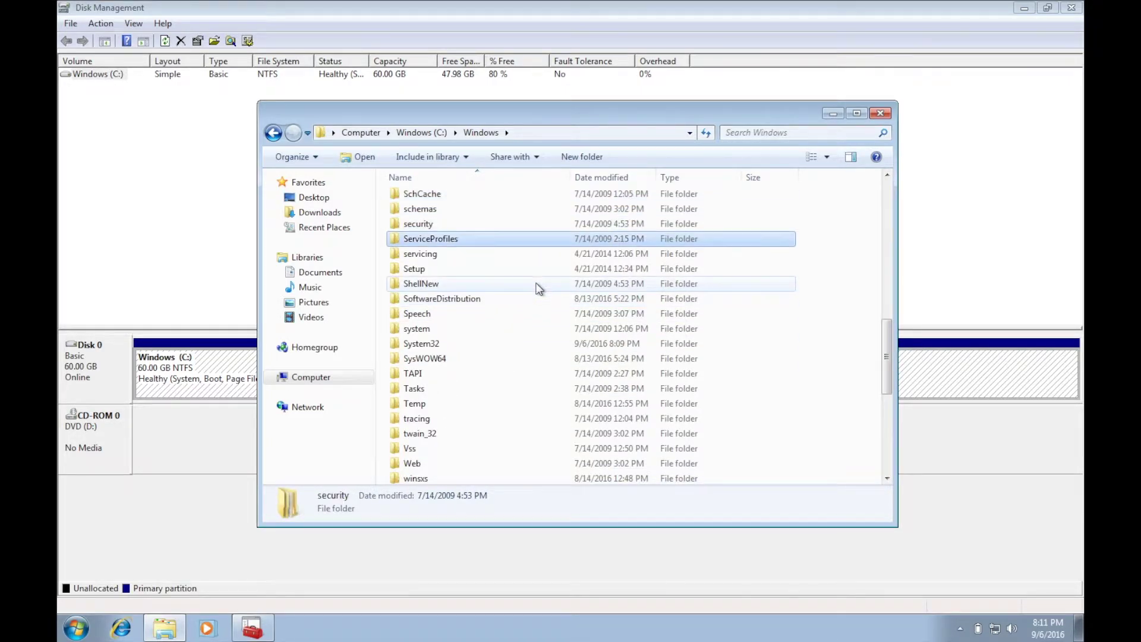
pyautogui.press('s')
pyautogui.press('s')
pyautogui.rightClick(506, 343)
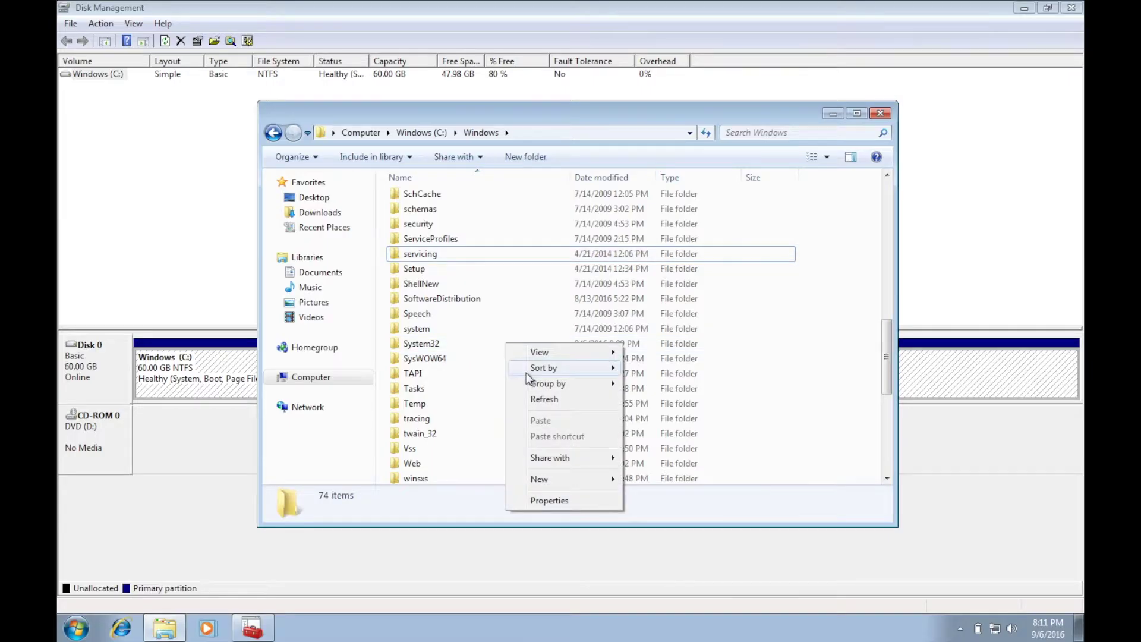
pyautogui.click(463, 343)
pyautogui.rightClick(463, 342)
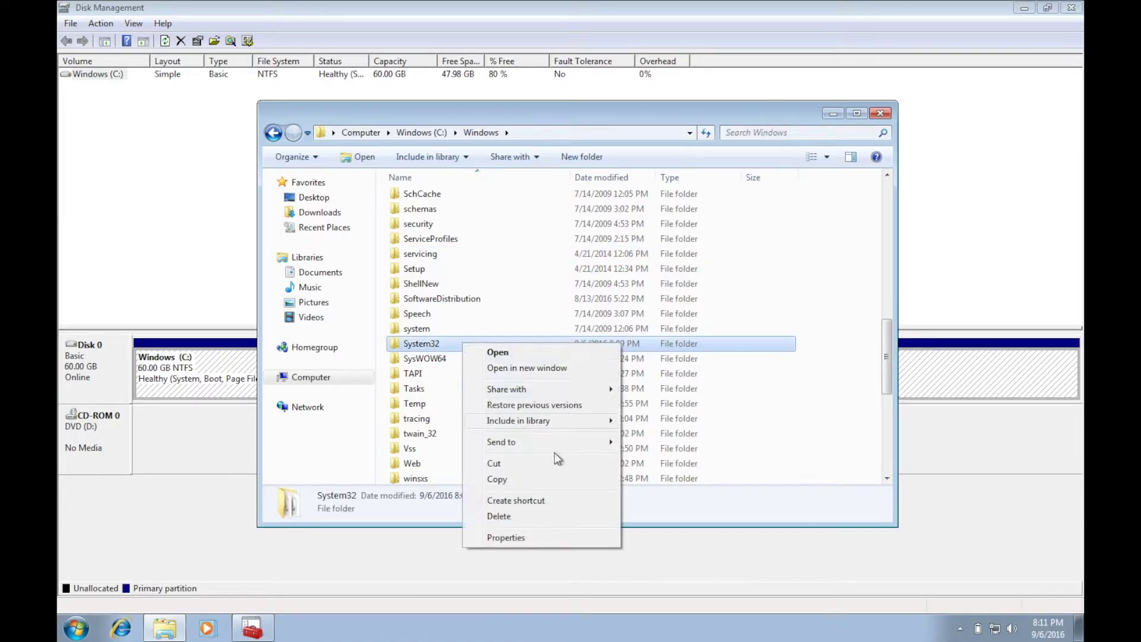
pyautogui.click(545, 517)
pyautogui.press('Return')
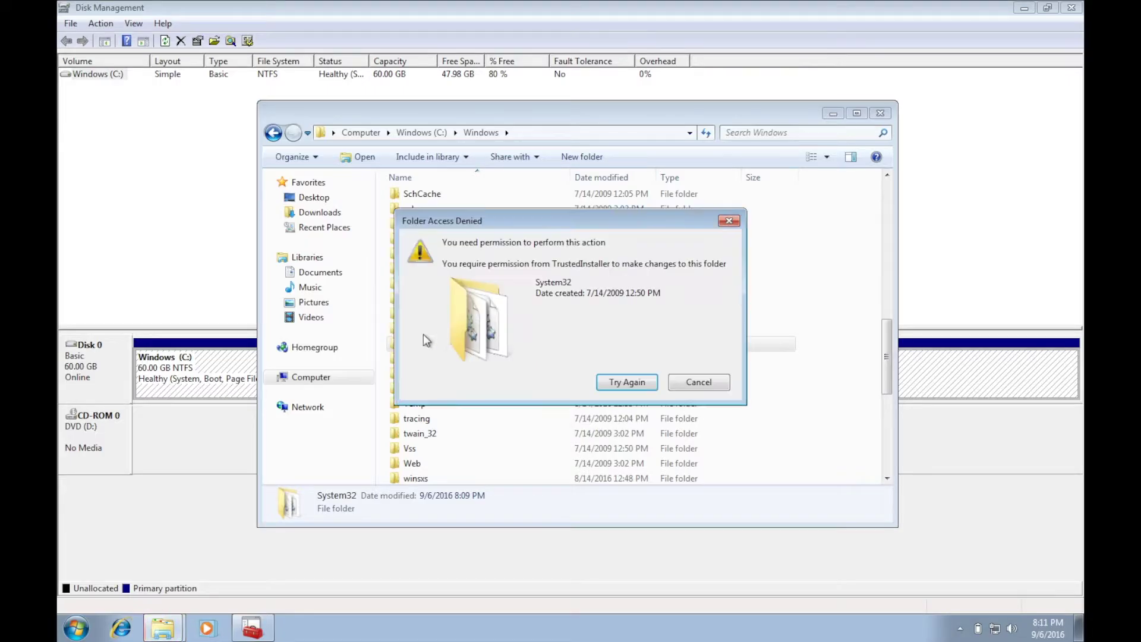
pyautogui.click(706, 382)
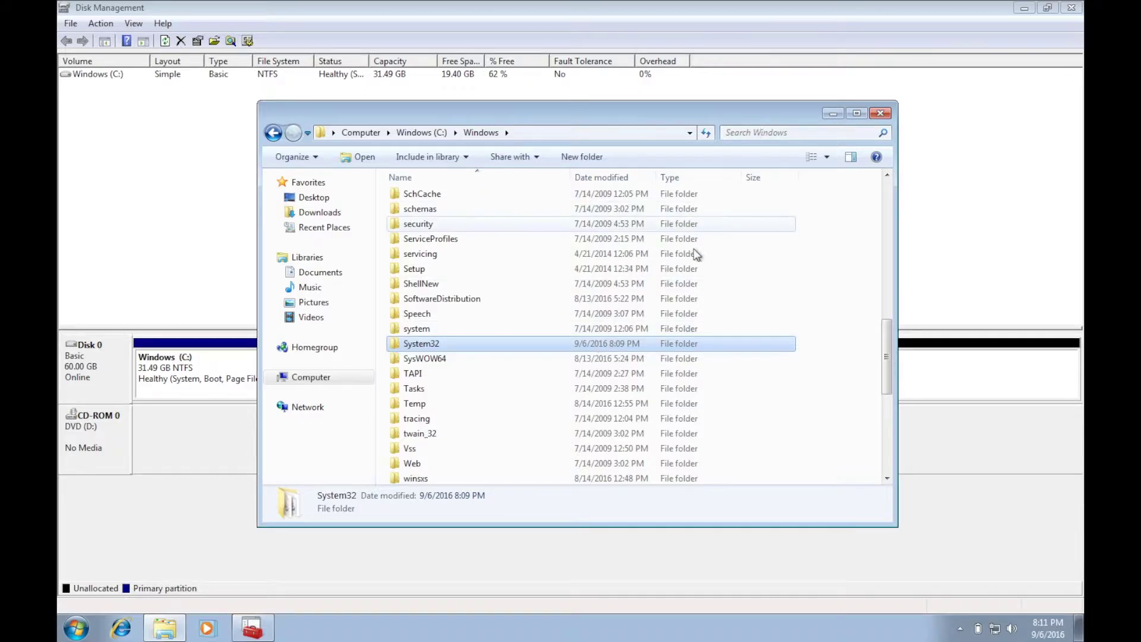
# - Look inside System32, then shut Windows down from the Start menu
pyautogui.doubleClick(661, 347)
pyautogui.click(785, 132)
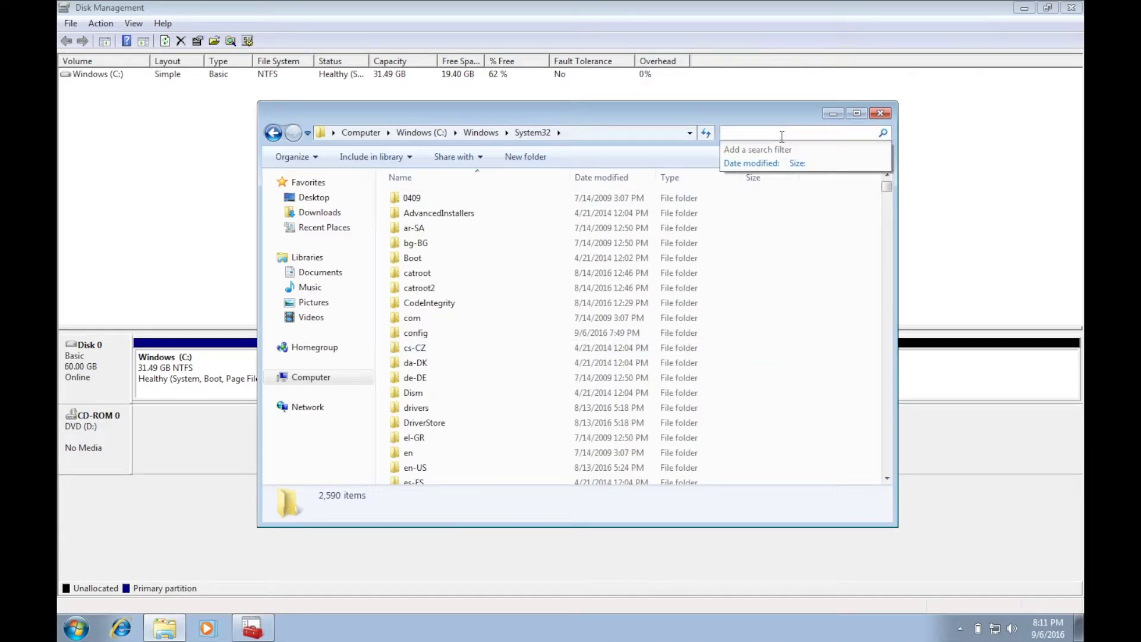
pyautogui.write('system')
pyautogui.click(76, 628)
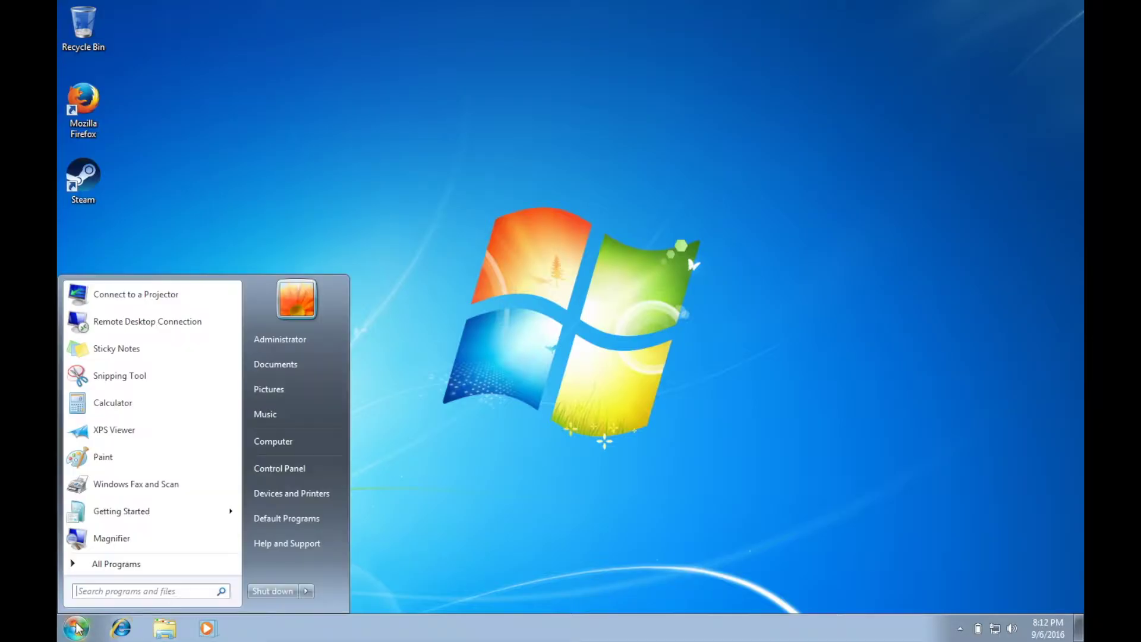
pyautogui.click(272, 591)
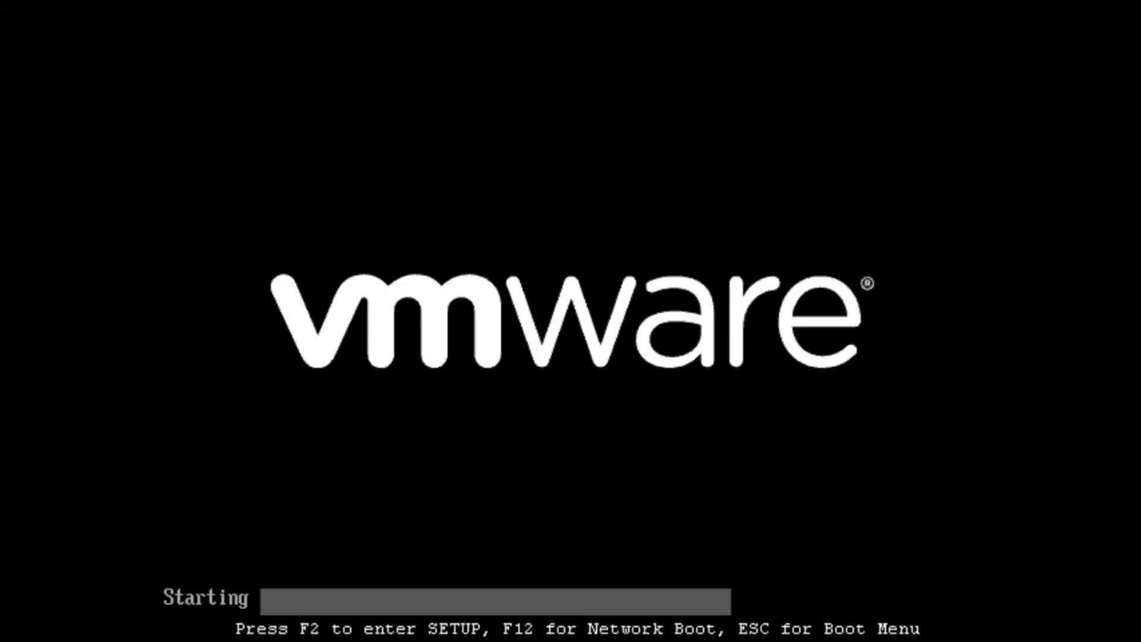
# - Enter PhoenixBIOS Setup at startup and reach the boot order settings
pyautogui.press('F2')
pyautogui.press('Right')
pyautogui.press('Right')
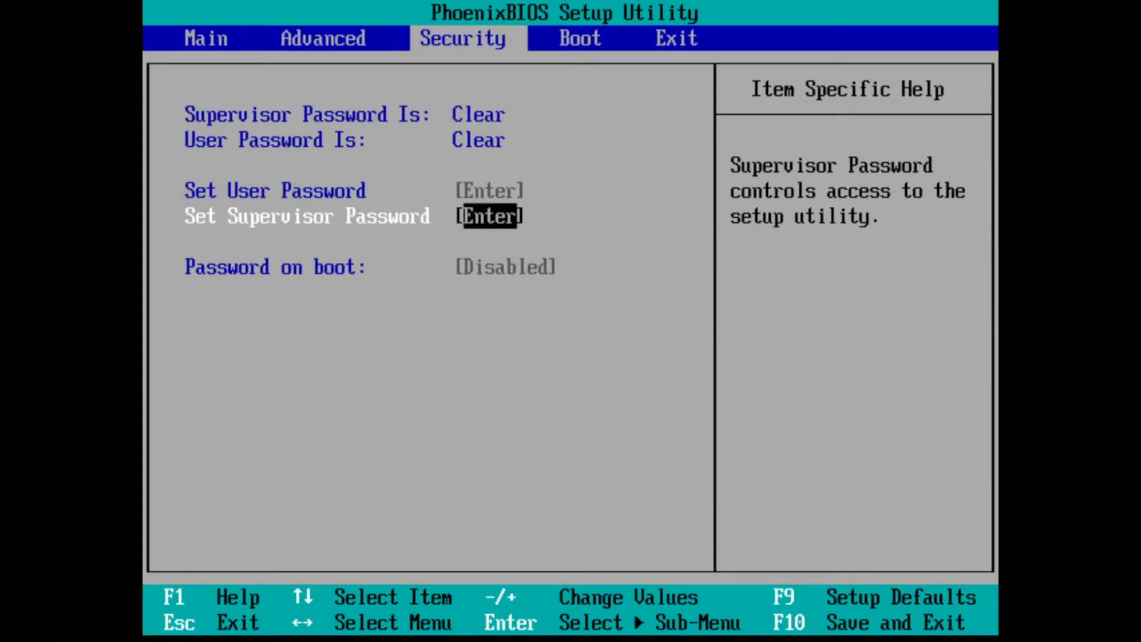
pyautogui.press('Left')
pyautogui.press('Left')
pyautogui.press('Right')
pyautogui.press('Right')
pyautogui.press('Right')
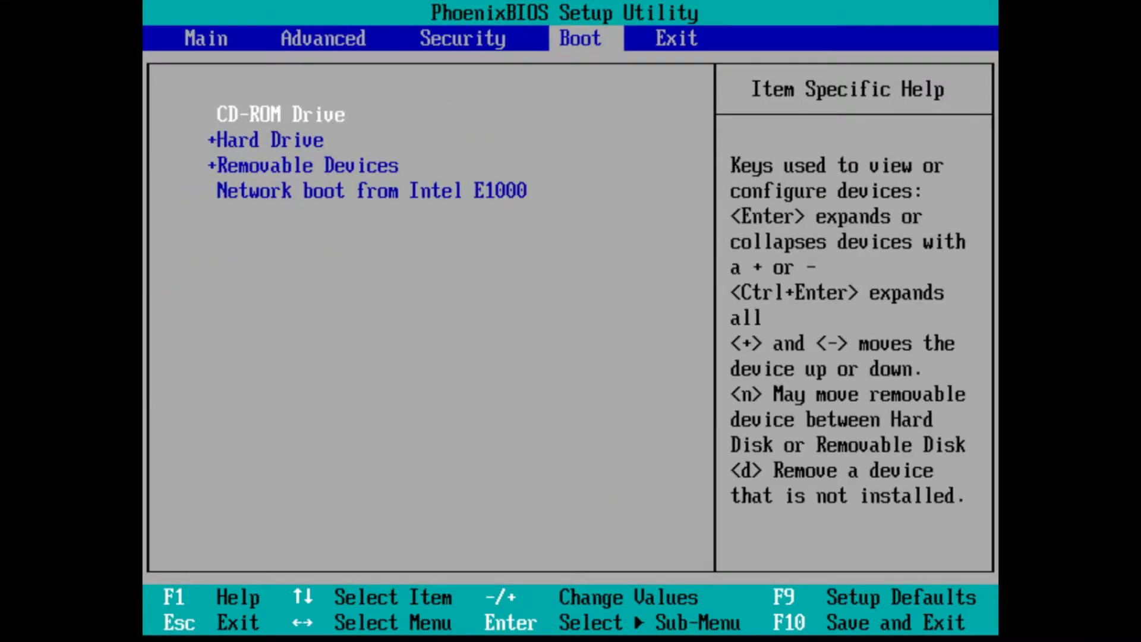
pyautogui.press('Down')
# - Put CD-ROM Drive ahead of Hard Drive in the boot order and choose Exit Saving Changes
pyautogui.press('Up')
pyautogui.press('-')
pyautogui.press('Up')
pyautogui.press('Down')
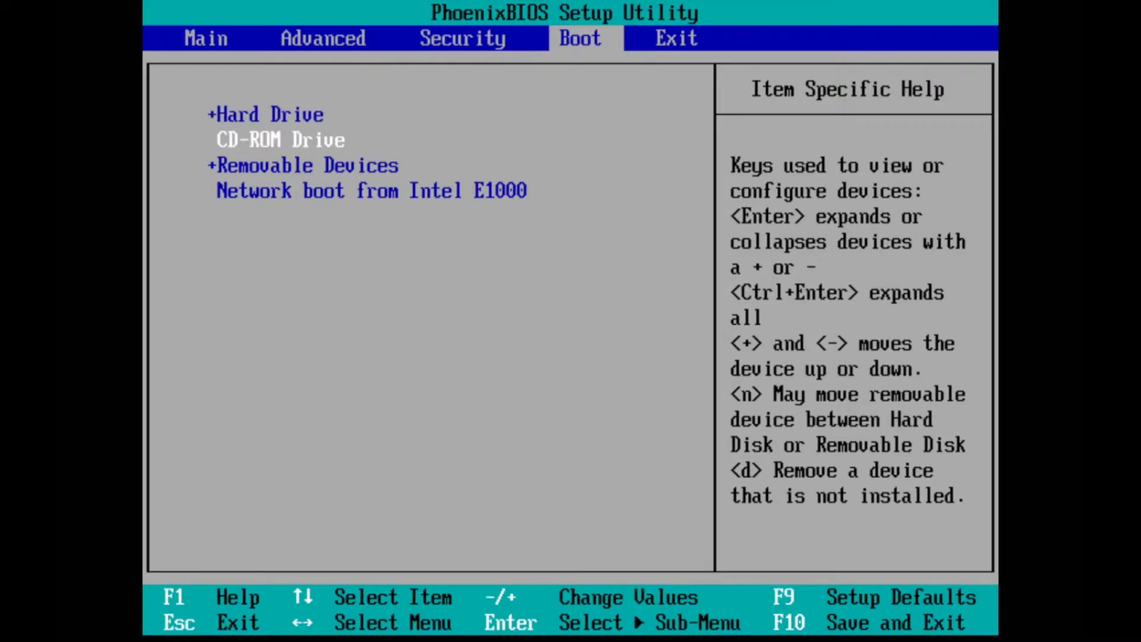
pyautogui.press('Up')
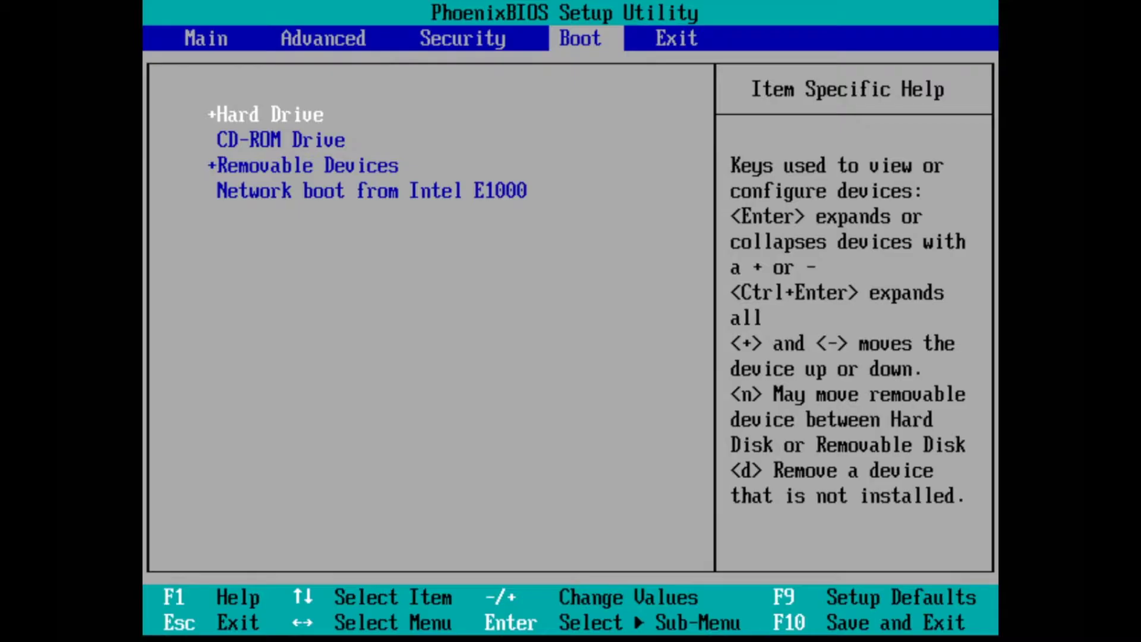
pyautogui.press('-')
pyautogui.press('Up')
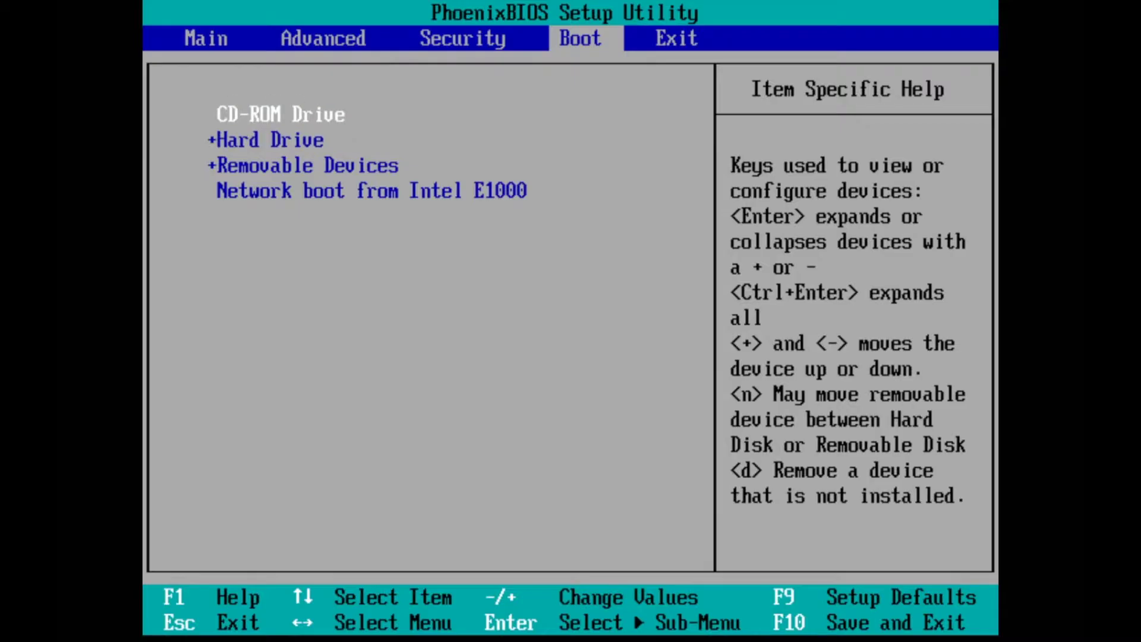
pyautogui.press('Right')
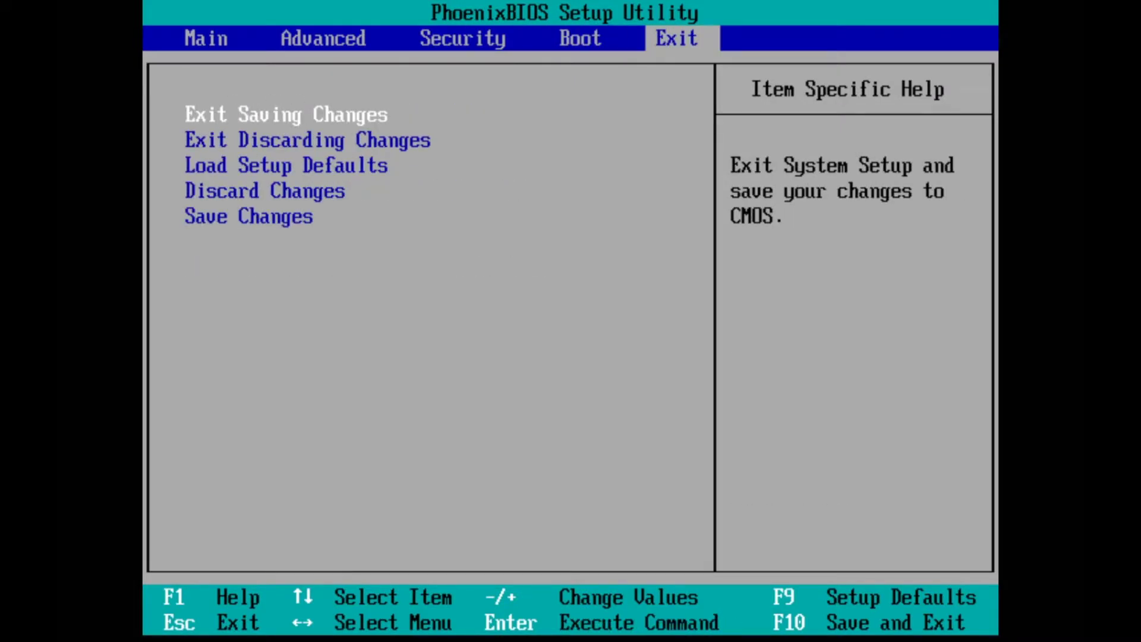
pyautogui.press('Return')
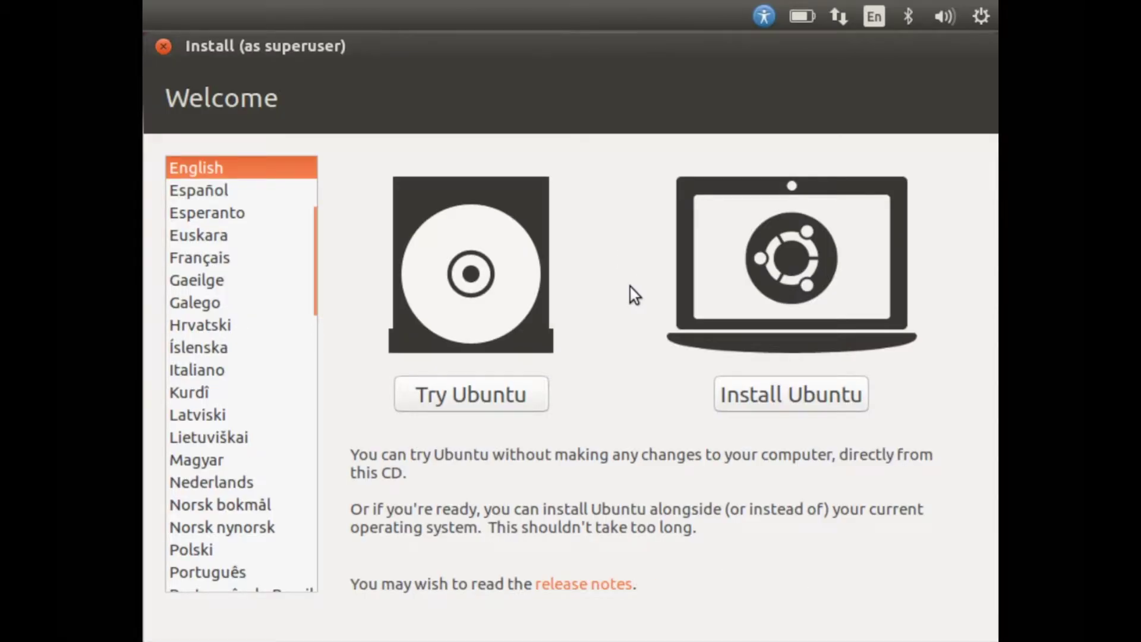
# - Choose Try Ubuntu on the installer's Welcome screen
pyautogui.click(495, 390)
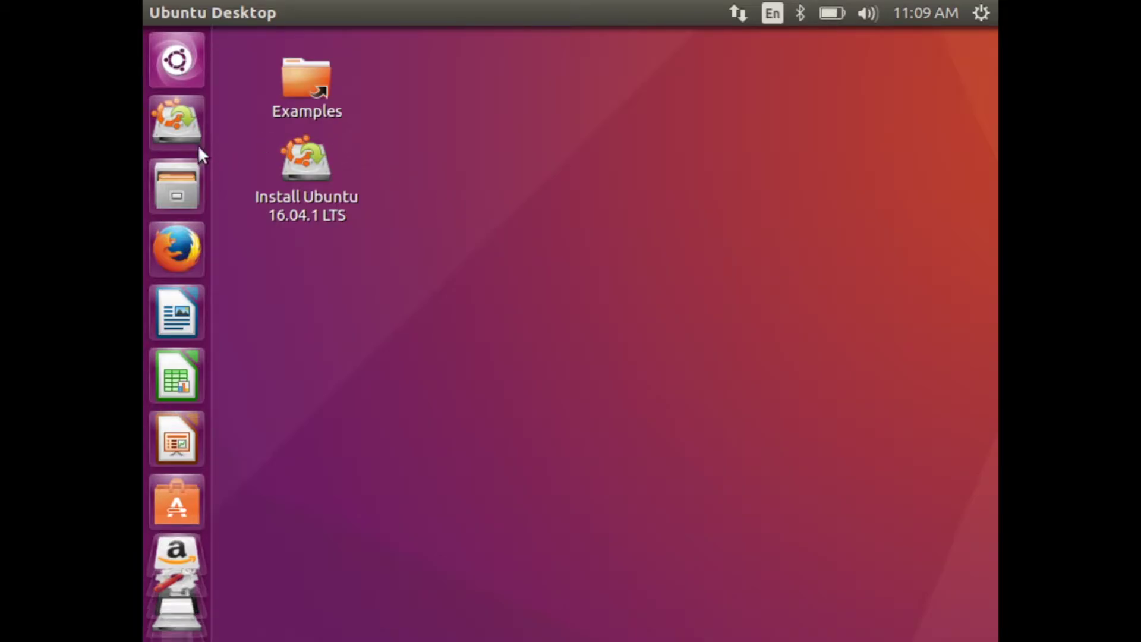
# - Open the Windows drive in Files and send the Windows folder to the Trash
pyautogui.click(177, 183)
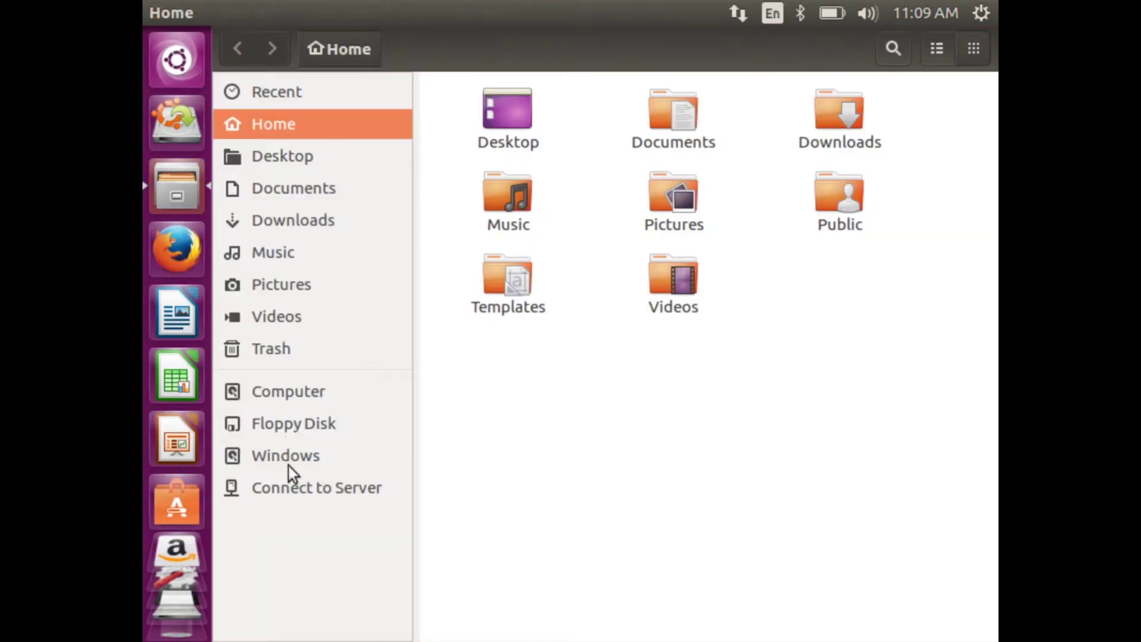
pyautogui.click(290, 465)
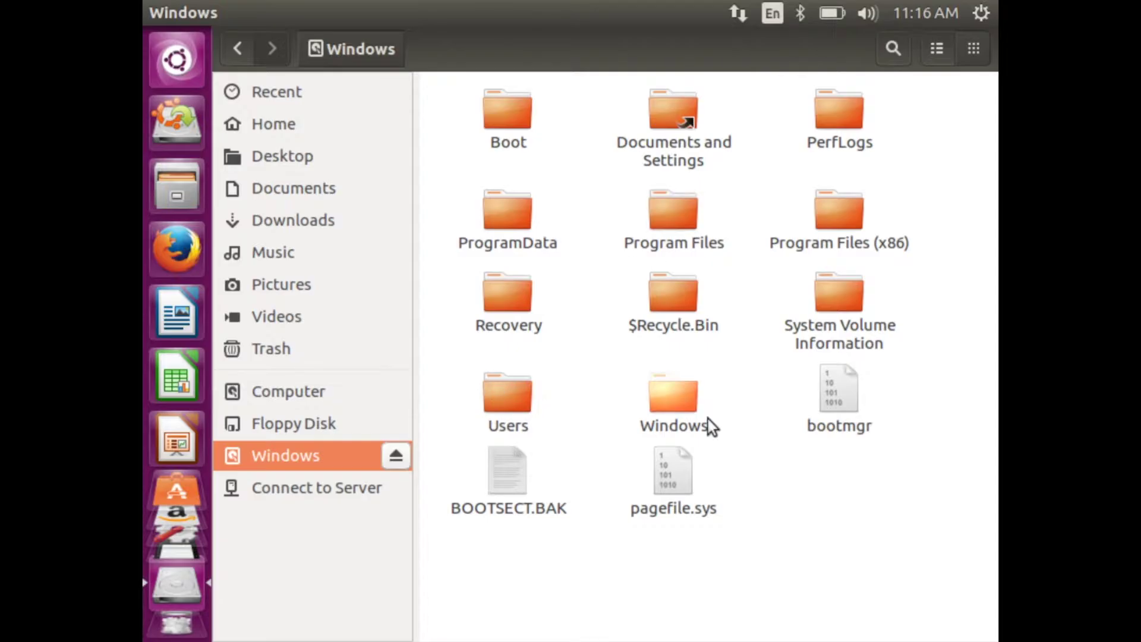
pyautogui.rightClick(671, 385)
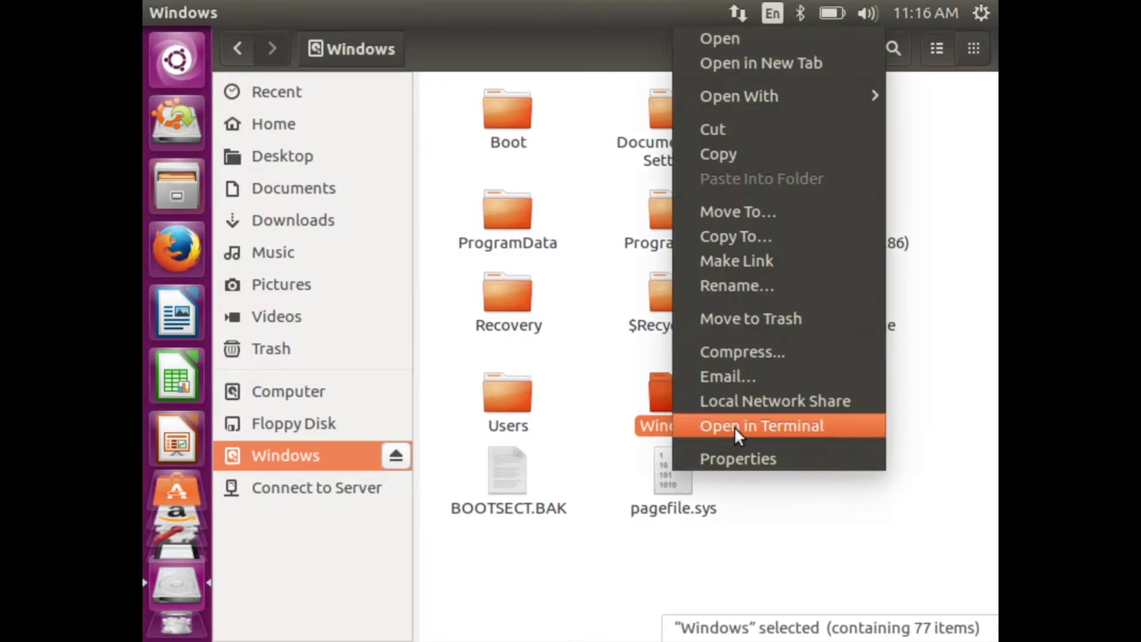
pyautogui.click(755, 327)
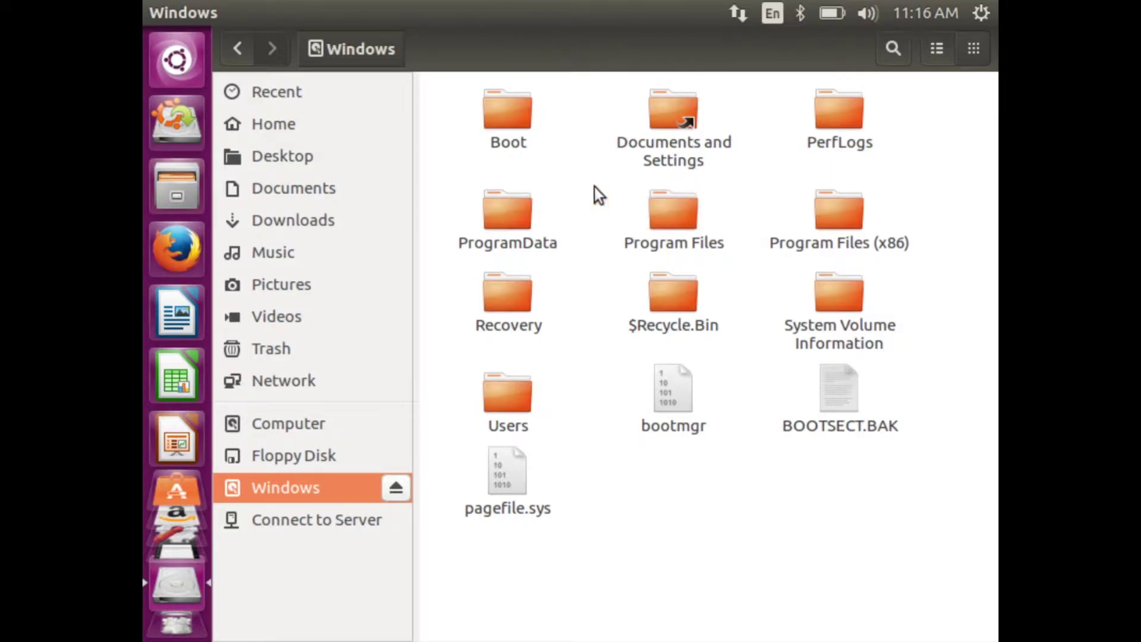
# - Look inside $Recycle.Bin, then move $Recycle.Bin to the Trash
pyautogui.click(531, 132)
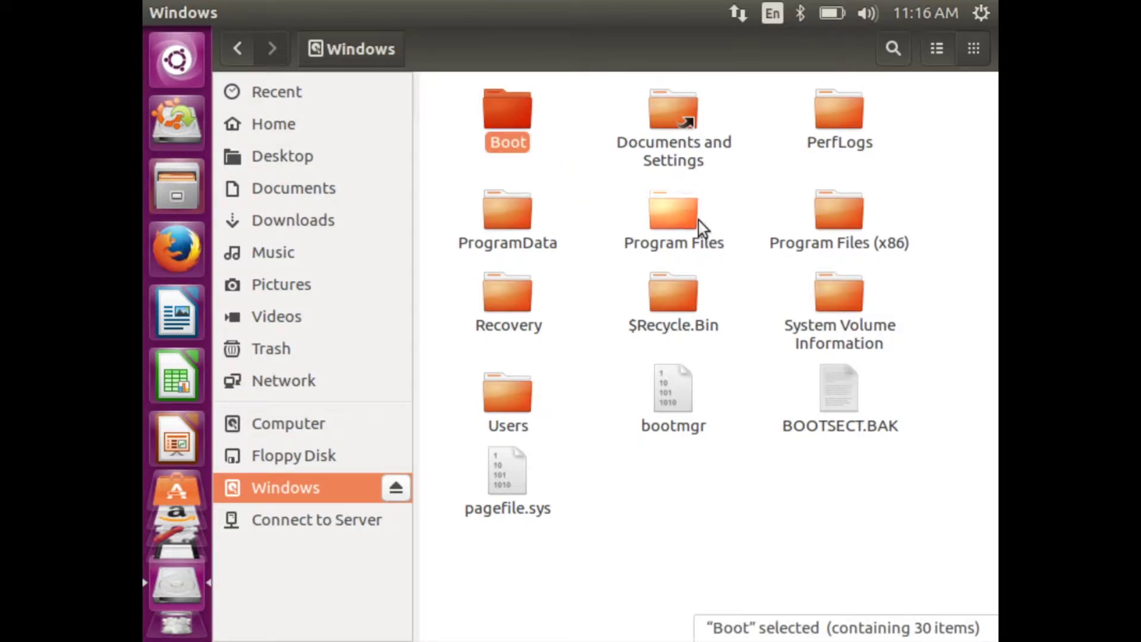
pyautogui.doubleClick(685, 295)
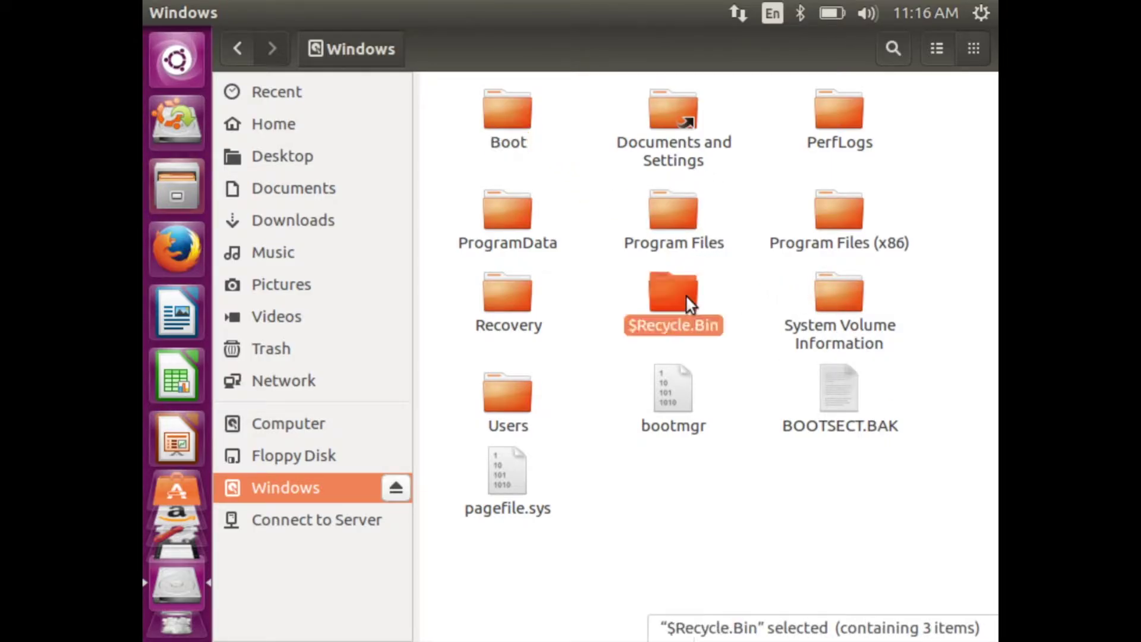
pyautogui.click(240, 51)
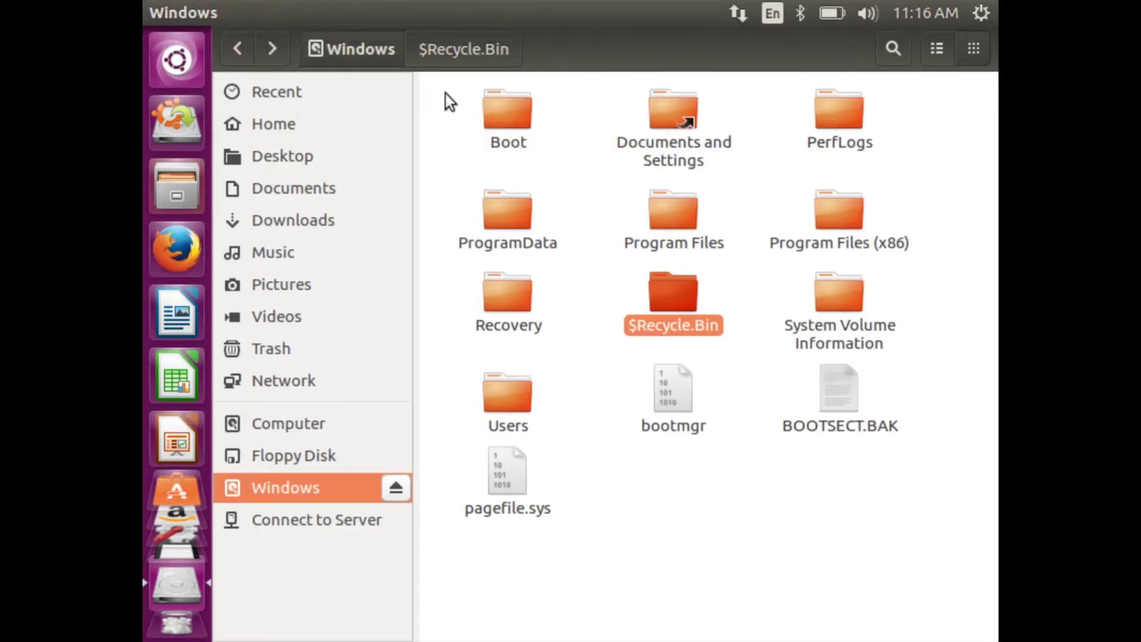
pyautogui.rightClick(667, 294)
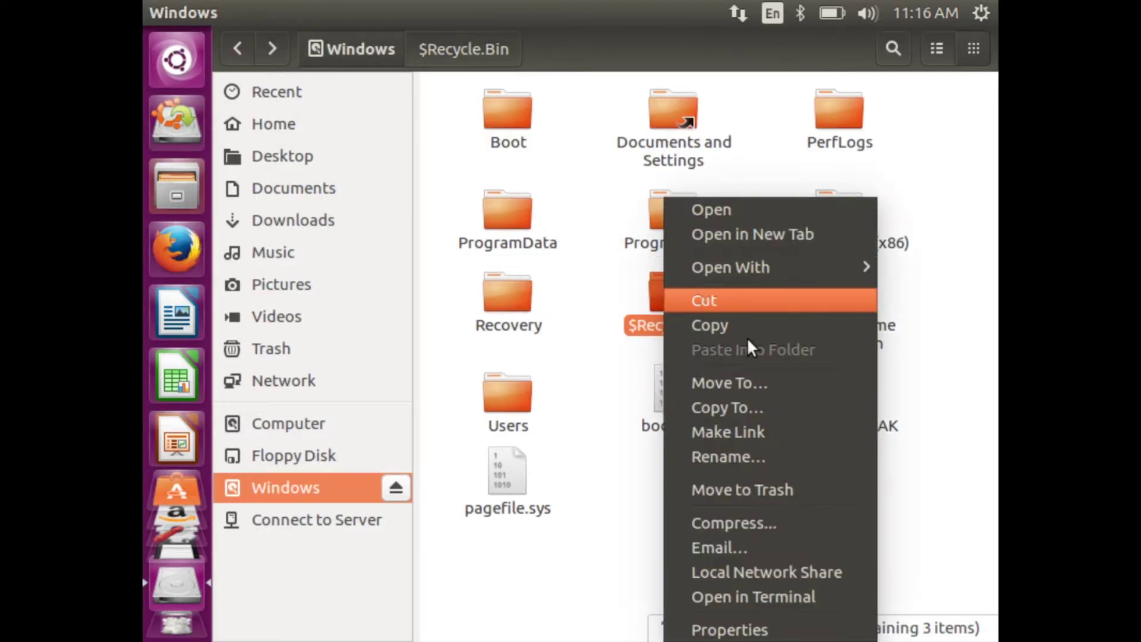
pyautogui.click(726, 491)
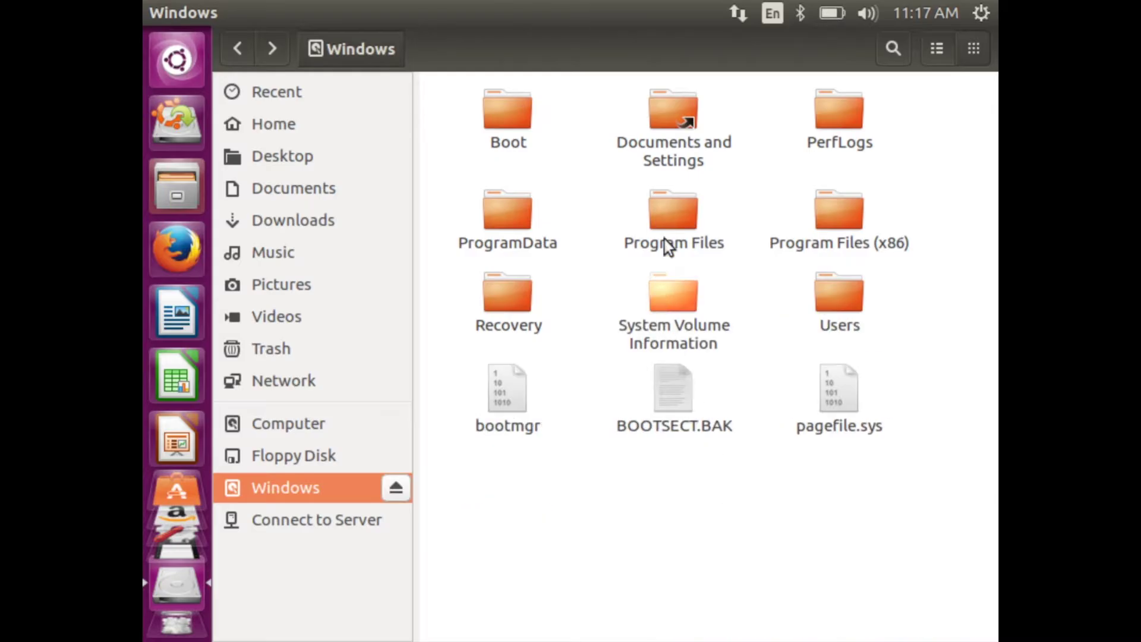
# - Browse Program Files (x86), Internet Explorer and Program Files, then close Files
pyautogui.doubleClick(838, 211)
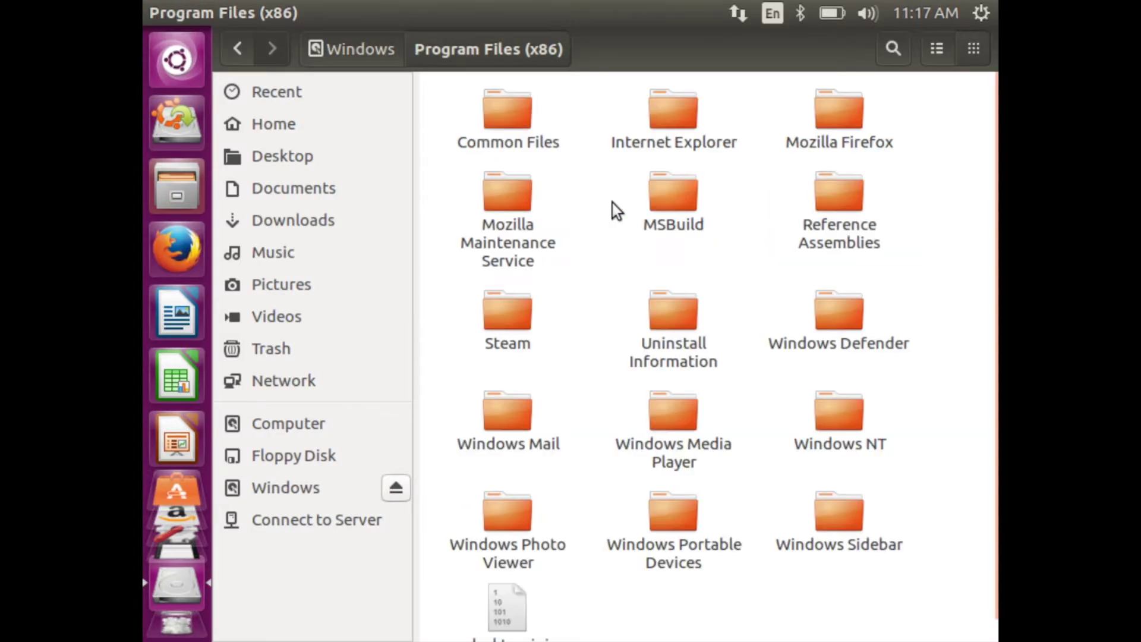
pyautogui.doubleClick(656, 116)
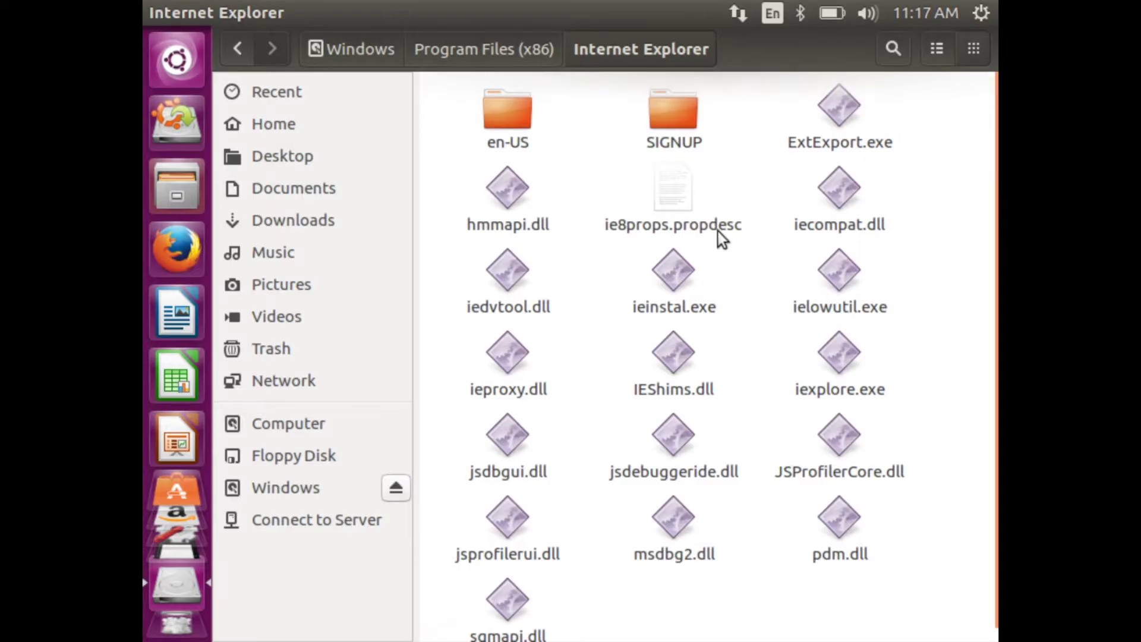
pyautogui.scroll(-1, 718, 231)
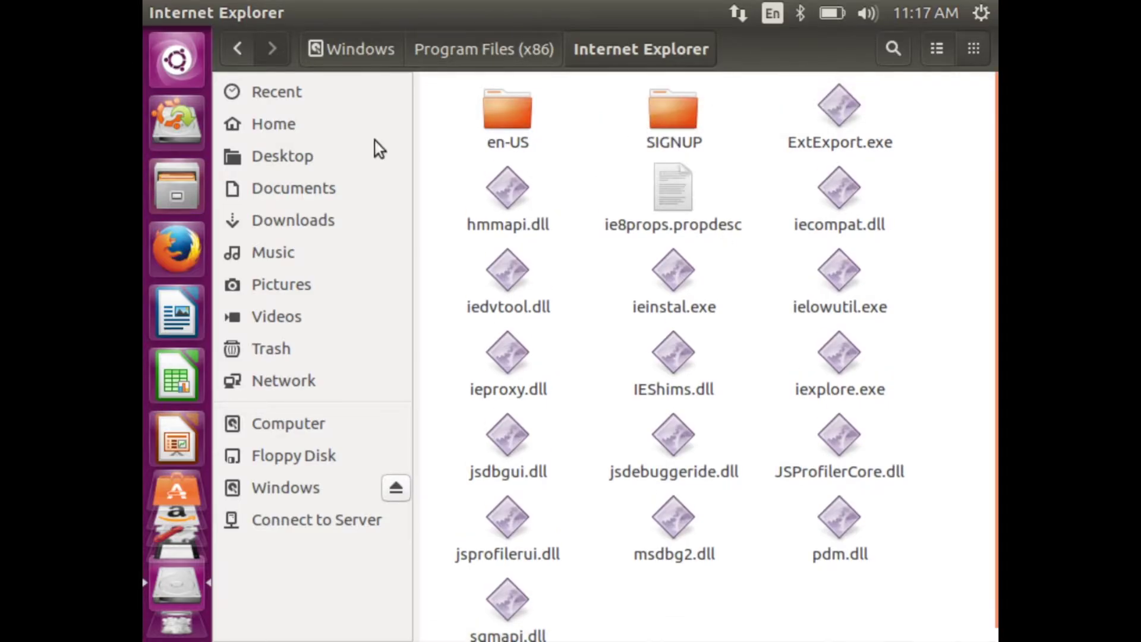
pyautogui.click(234, 50)
pyautogui.click(234, 51)
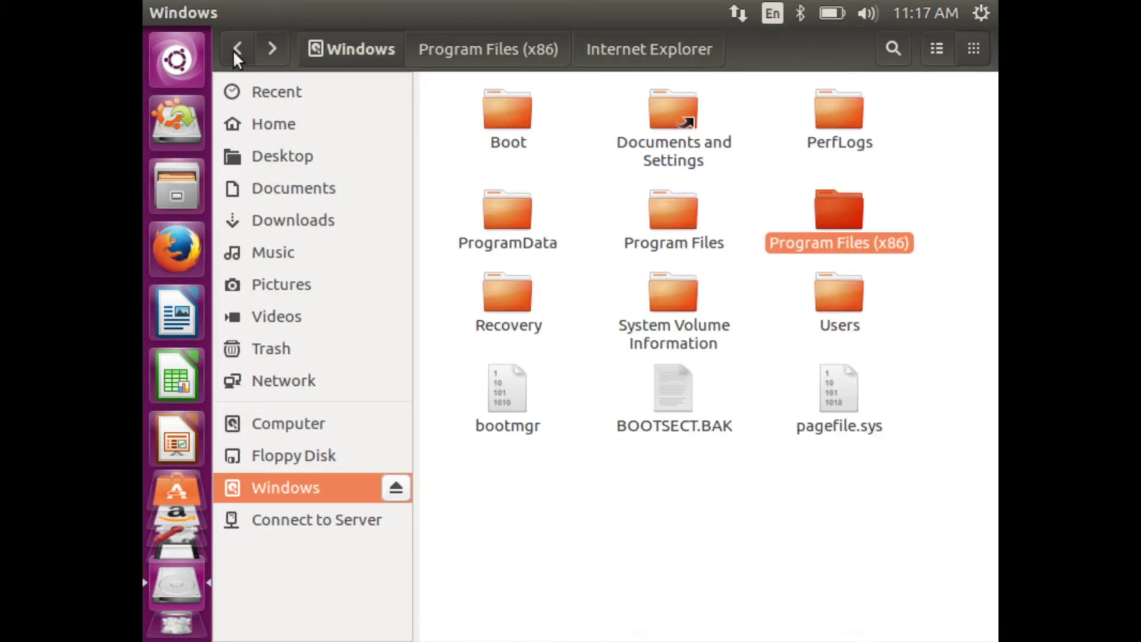
pyautogui.doubleClick(687, 217)
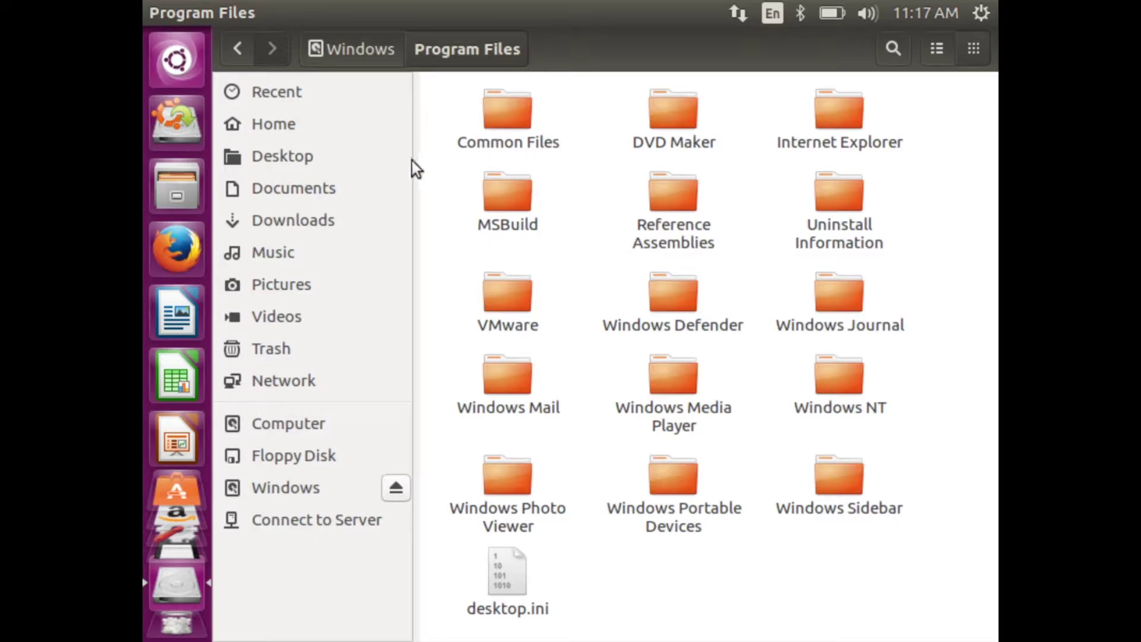
pyautogui.click(154, 11)
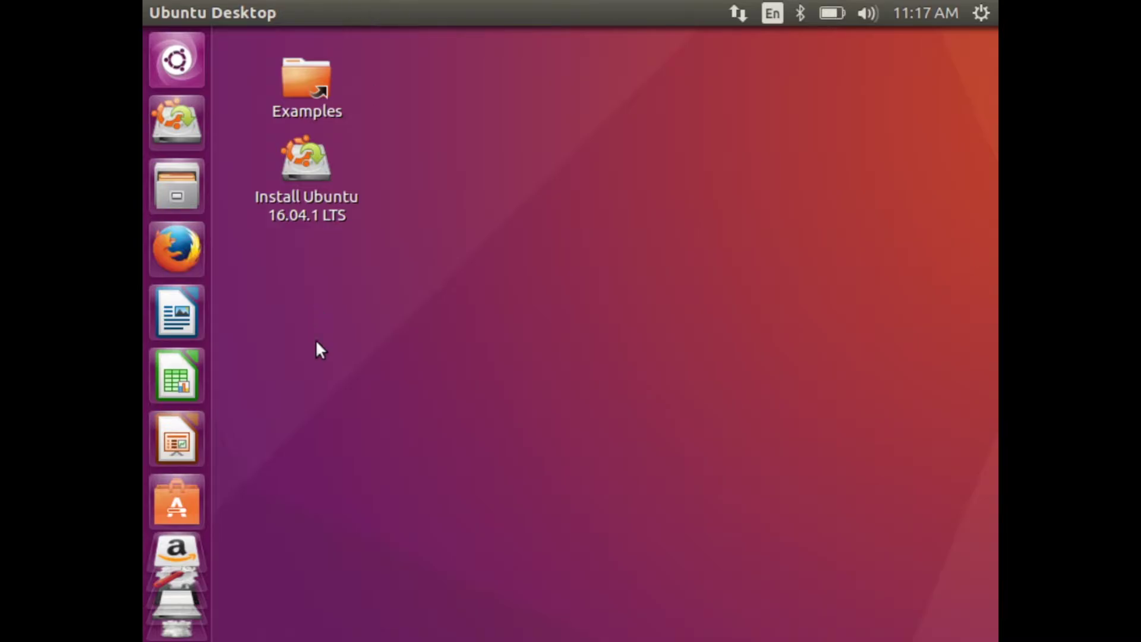
# - Shut down the live session from the gear menu, then open the virtual machine menu
pyautogui.click(978, 12)
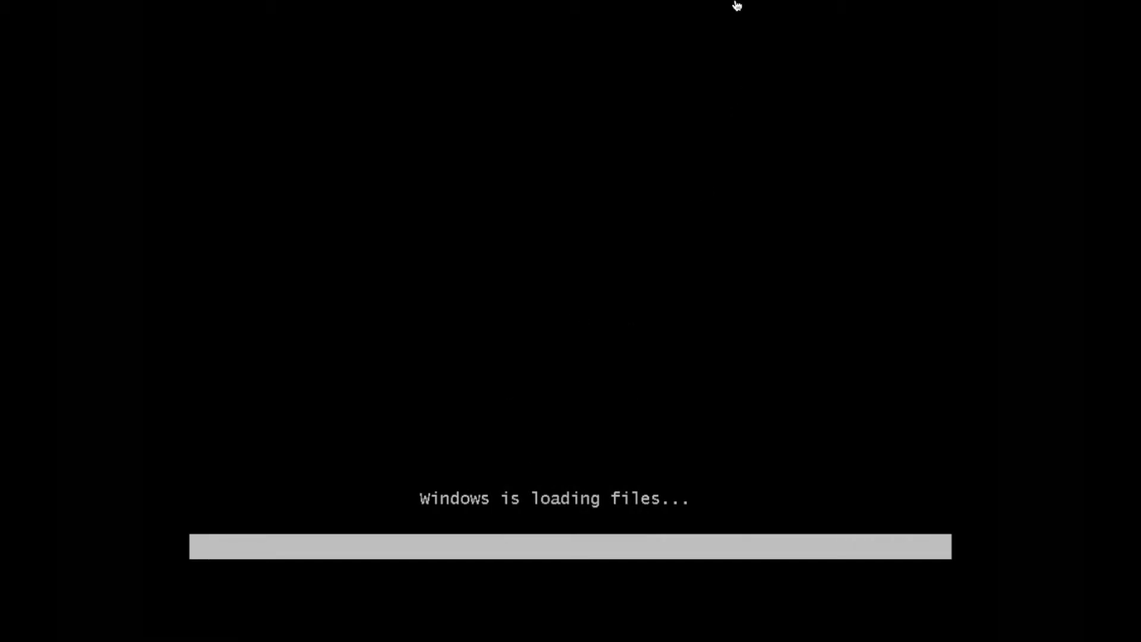
pyautogui.moveTo(736, 4)
pyautogui.click(312, 6)
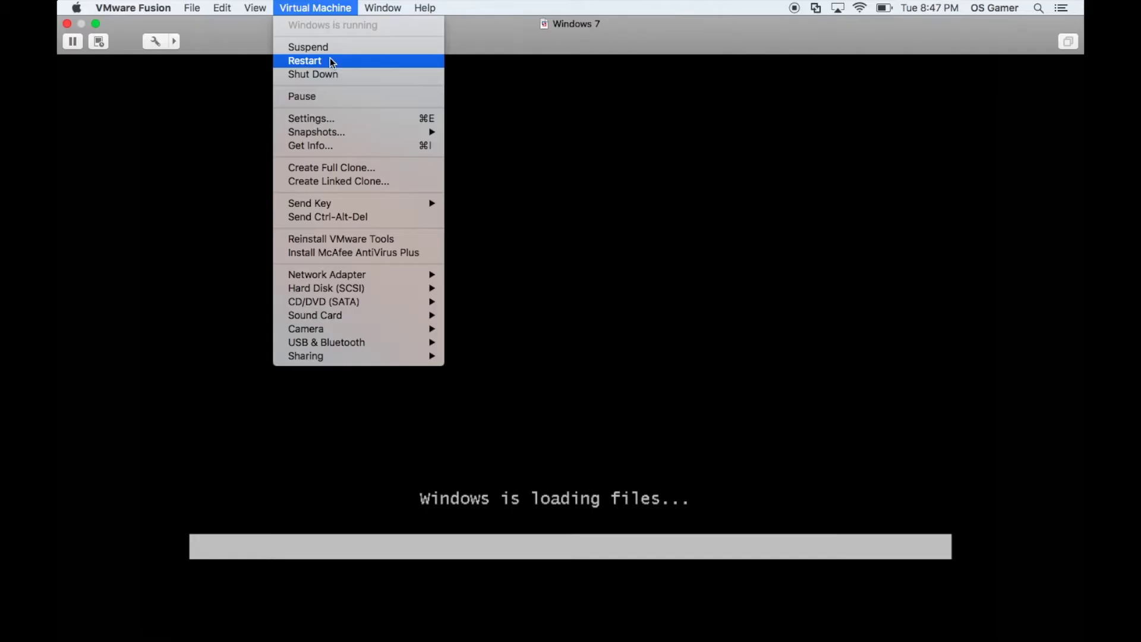
# - Choose Restart in the Virtual Machine menu
pyautogui.moveTo(324, 302)
pyautogui.click(465, 308)
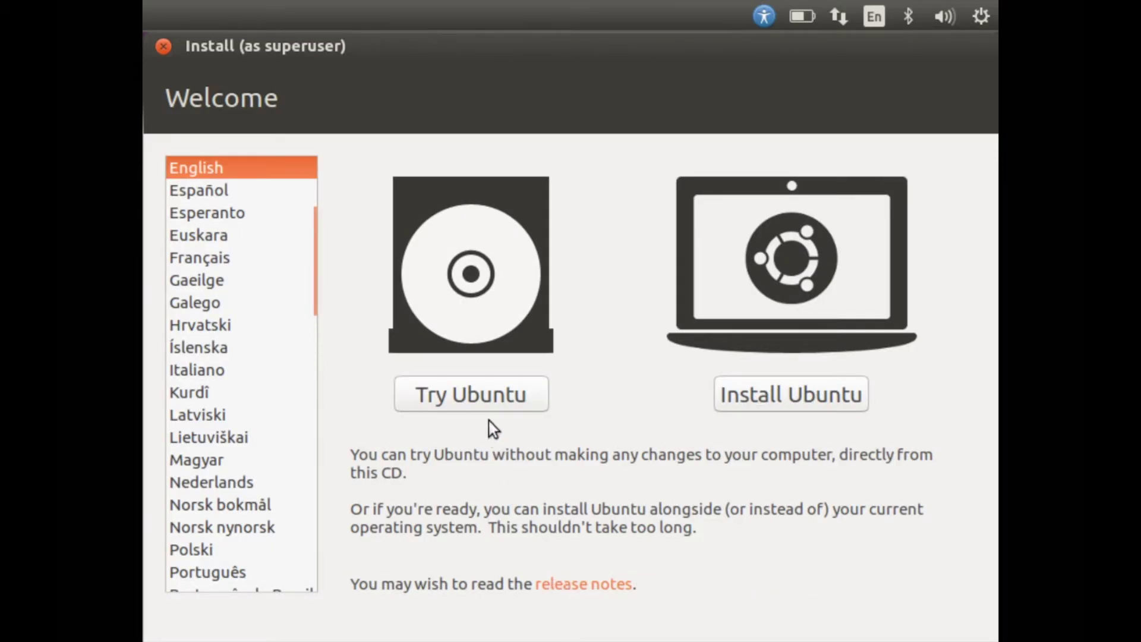
# - Start Try Ubuntu, then open the Files manager on the live desktop
pyautogui.click(475, 398)
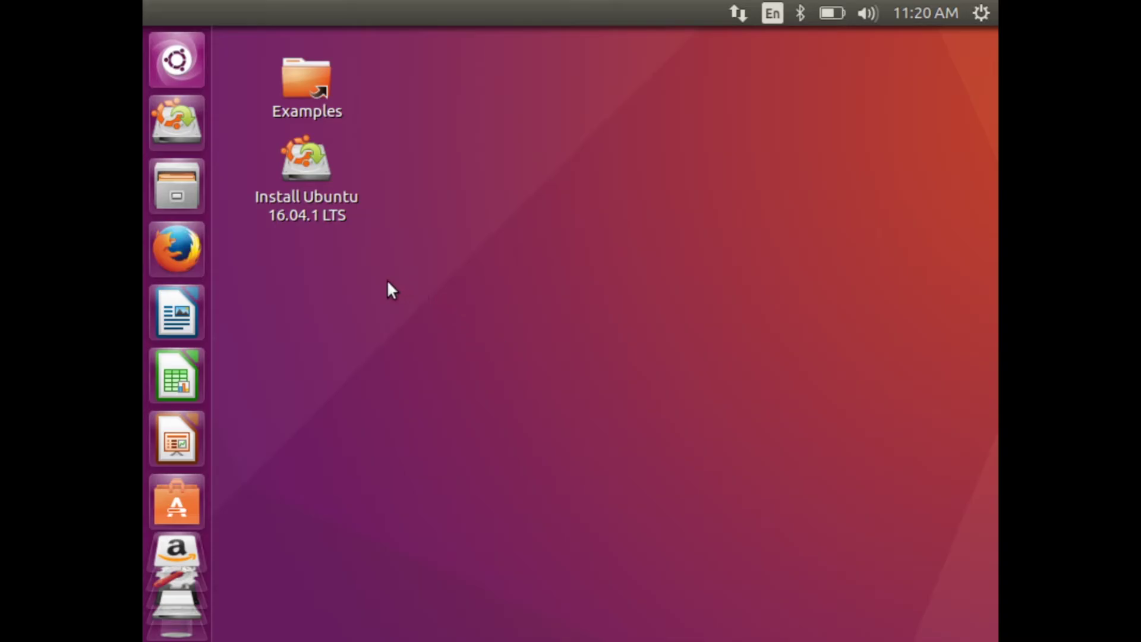
pyautogui.click(196, 183)
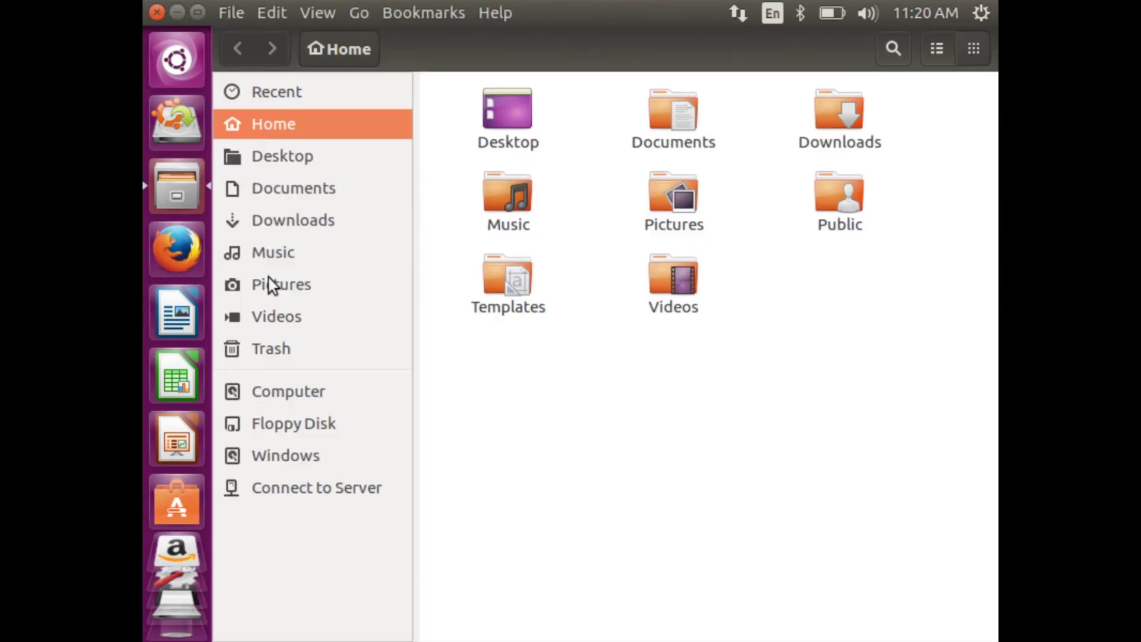
# - Trash nine Windows drive items, keeping Boot, Documents and Settings and PerfLogs
pyautogui.click(274, 456)
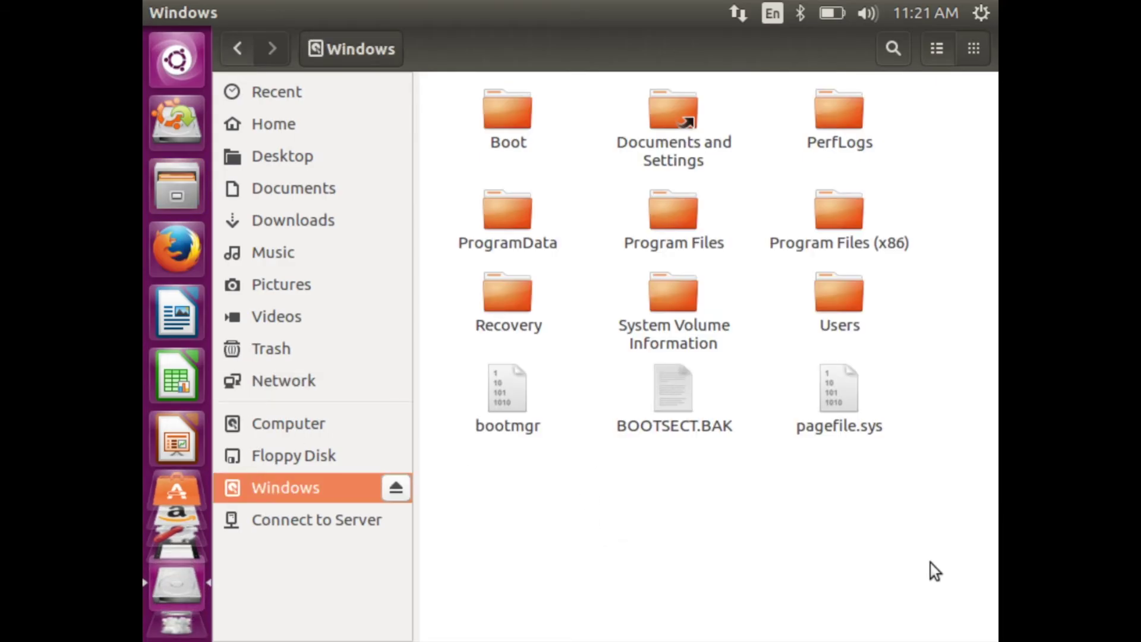
pyautogui.moveTo(933, 558); pyautogui.dragTo(426, 68)
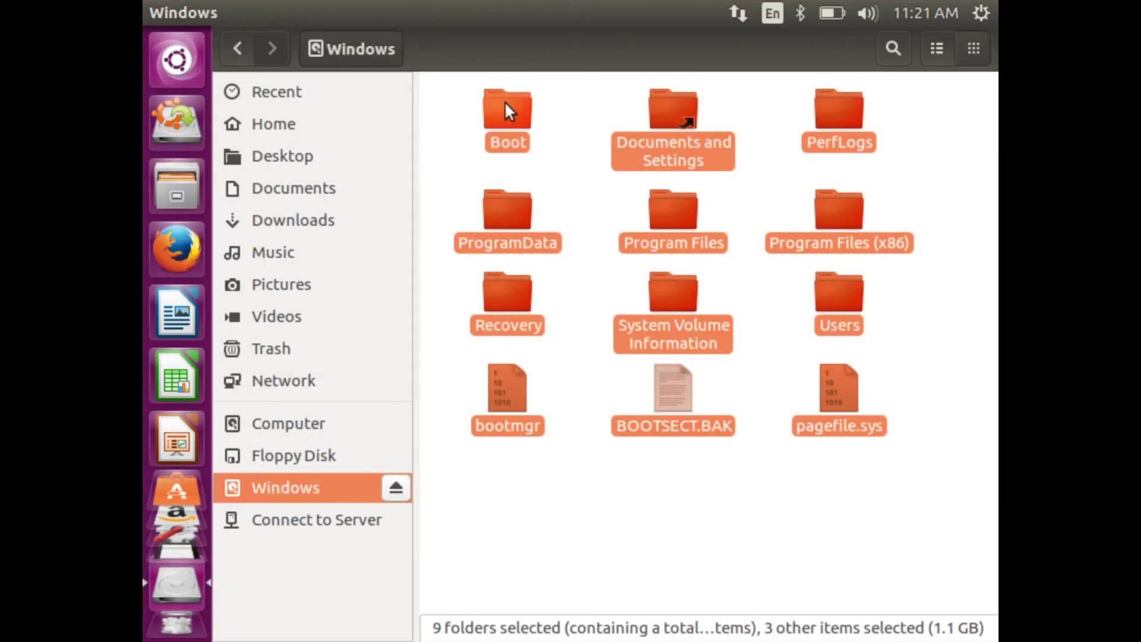
pyautogui.click(589, 134)
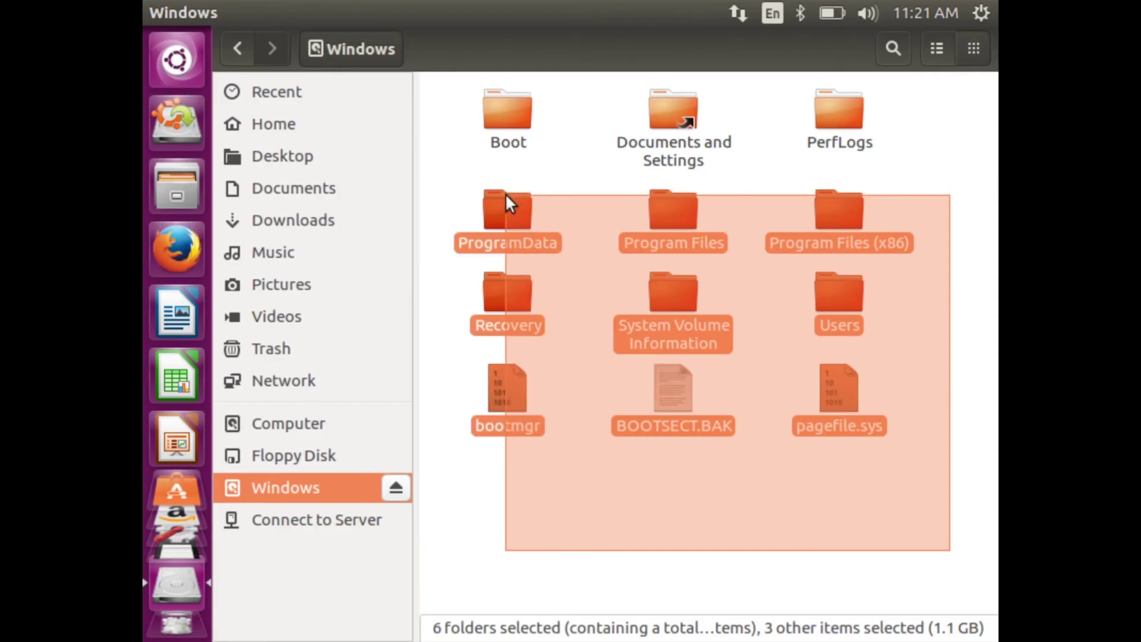
pyautogui.moveTo(949, 552)
pyautogui.mouseDown()
pyautogui.moveTo(505, 194)
pyautogui.moveTo(228, 205)
pyautogui.mouseUp()
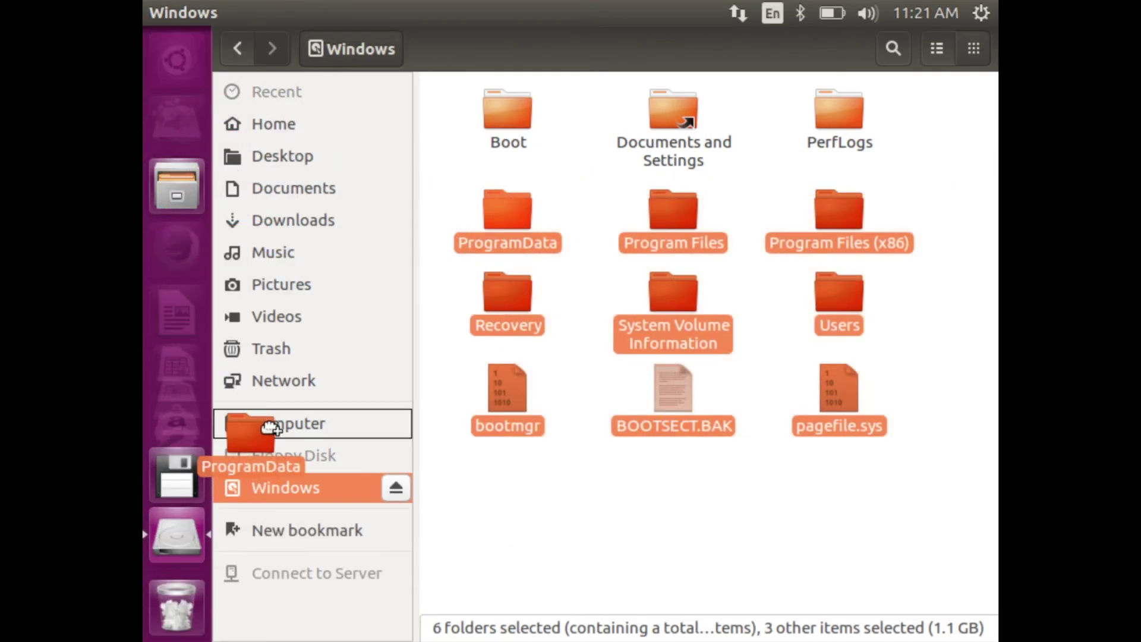
pyautogui.moveTo(228, 205)
pyautogui.mouseDown()
pyautogui.moveTo(490, 438)
pyautogui.moveTo(193, 568)
pyautogui.moveTo(158, 600)
pyautogui.mouseUp()
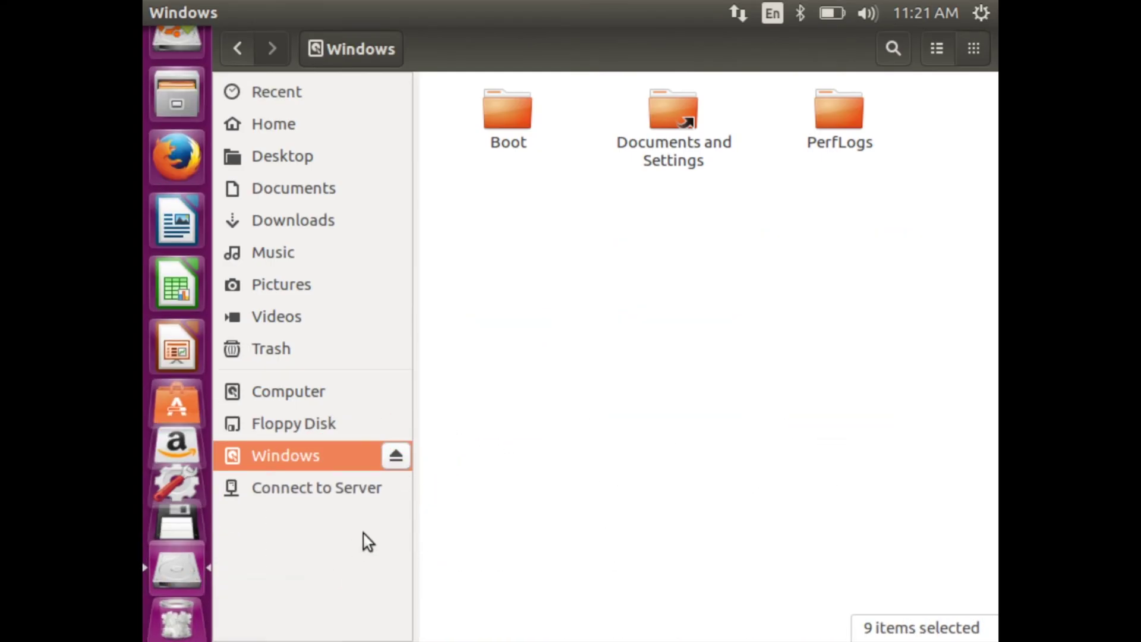
# - Permanently empty the Trash and close the Files window
pyautogui.moveTo(875, 172)
pyautogui.mouseDown()
pyautogui.moveTo(662, 105)
pyautogui.moveTo(175, 603)
pyautogui.moveTo(209, 580)
pyautogui.mouseUp()
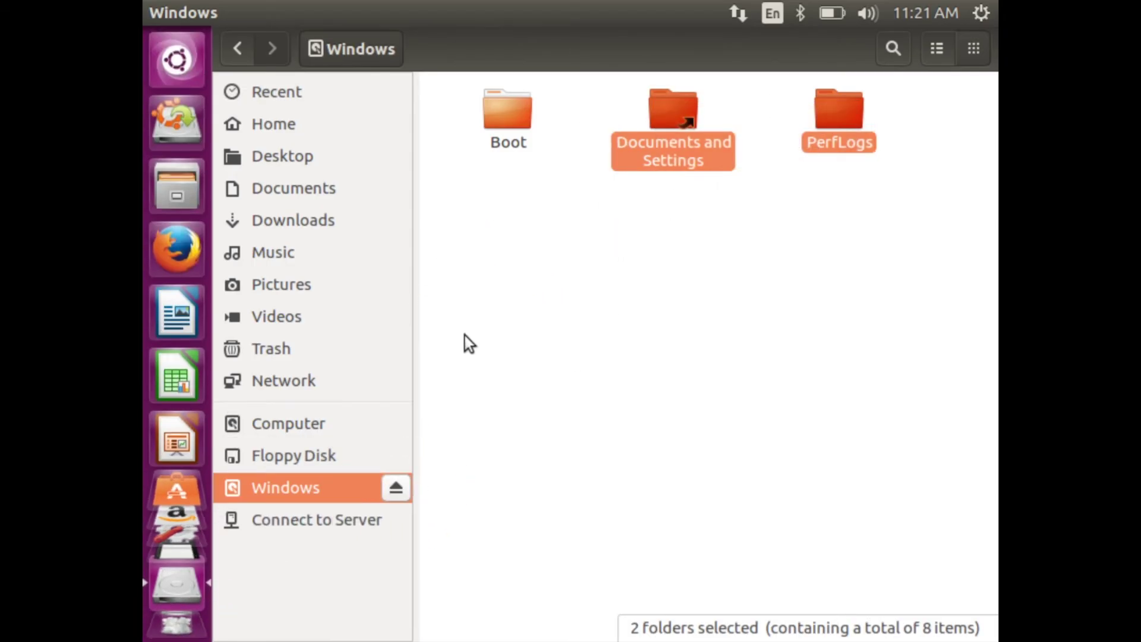
pyautogui.rightClick(173, 613)
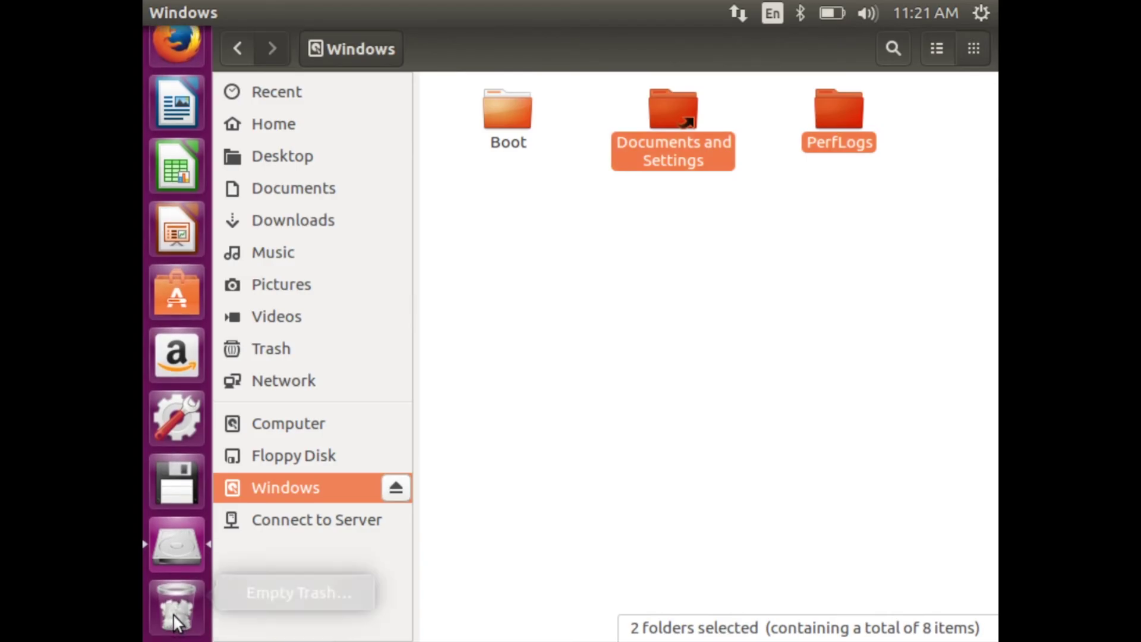
pyautogui.click(247, 592)
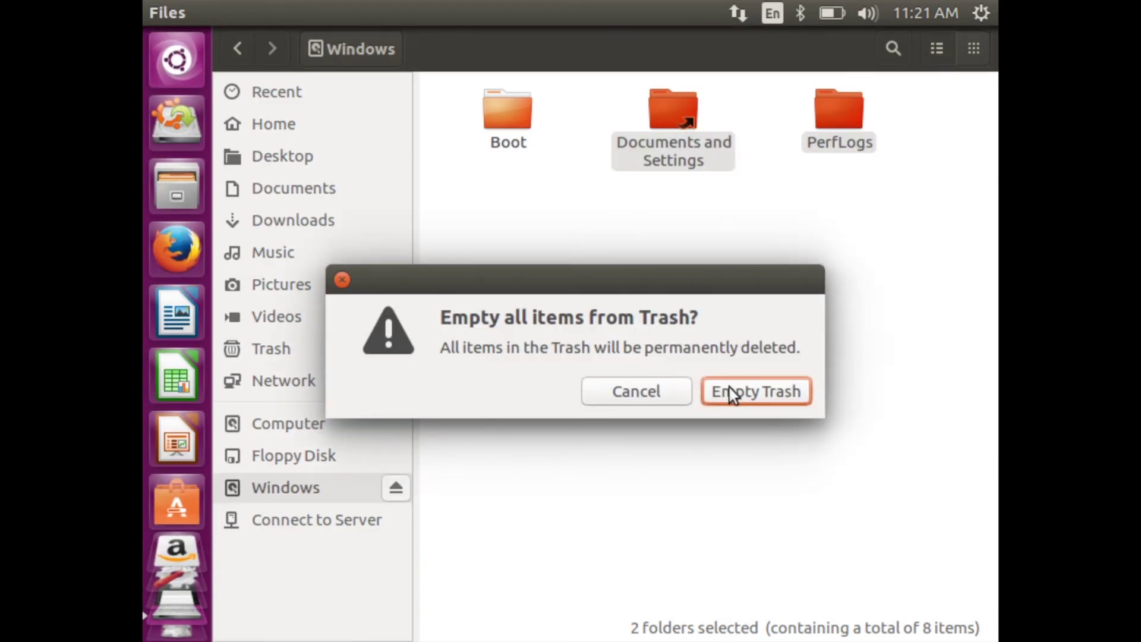
pyautogui.click(722, 391)
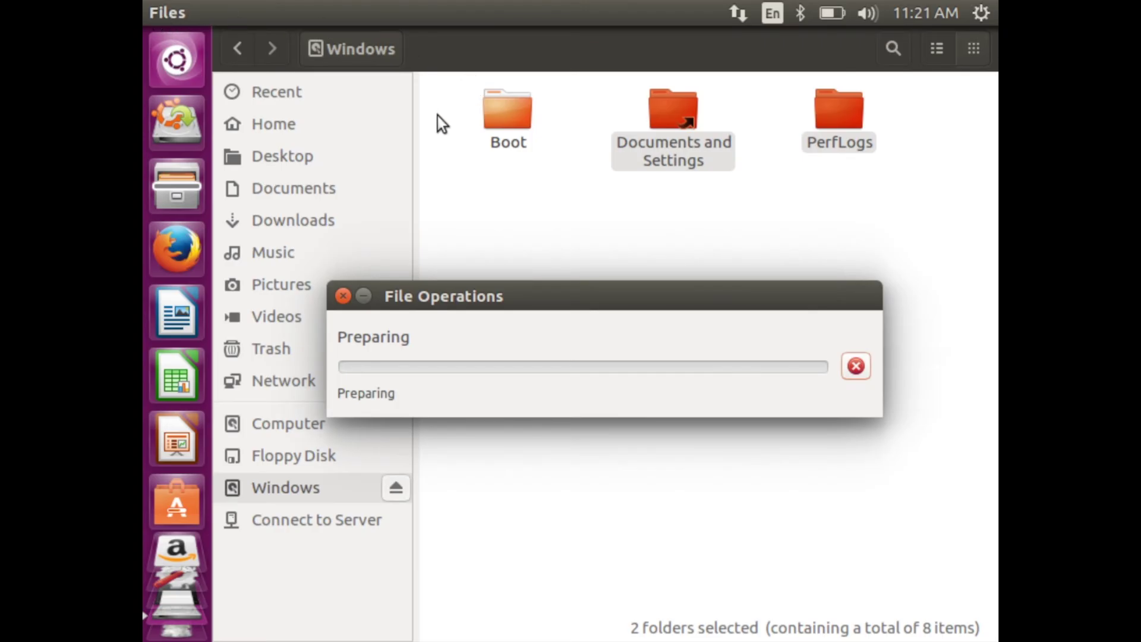
pyautogui.click(438, 115)
pyautogui.click(155, 18)
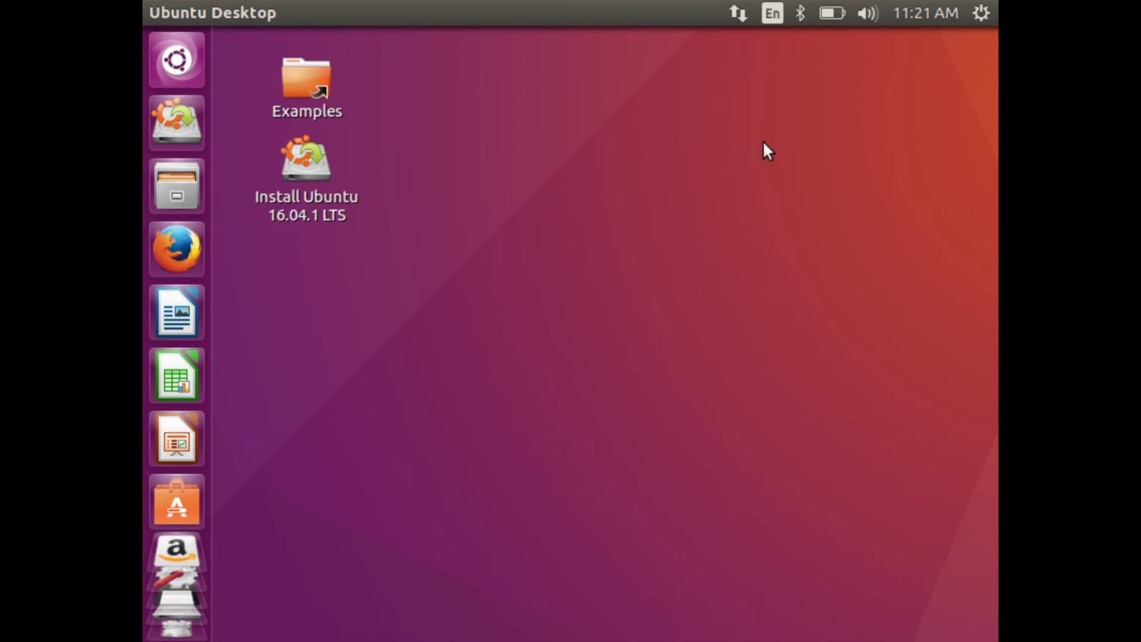
# - Shut down the live session from the gear menu and continue past the remove-medium prompt
pyautogui.click(978, 19)
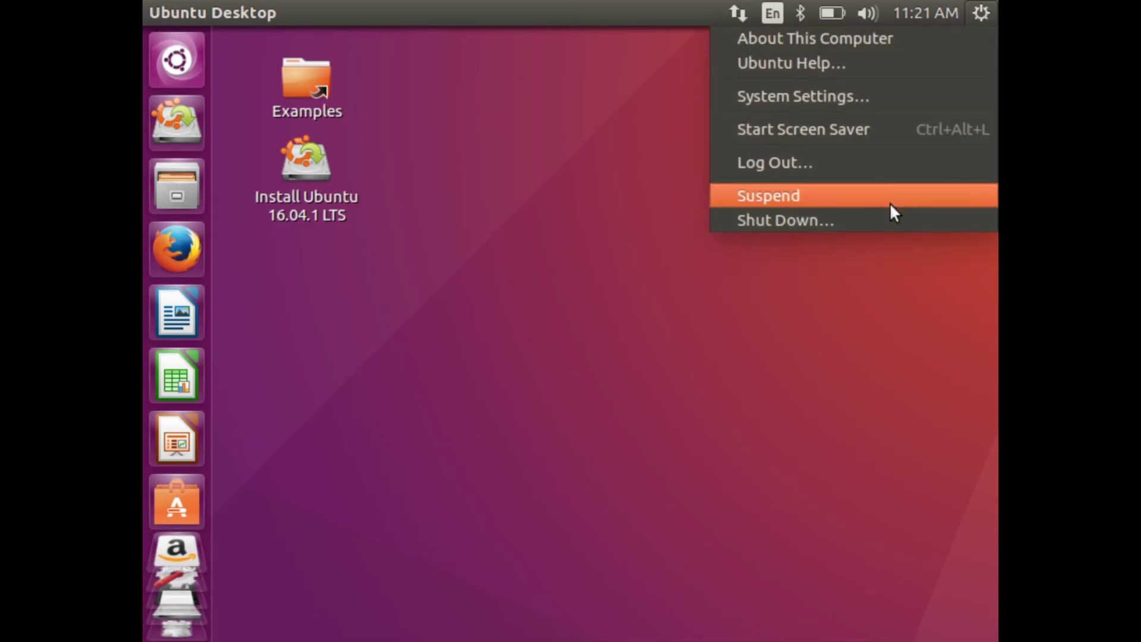
pyautogui.click(888, 220)
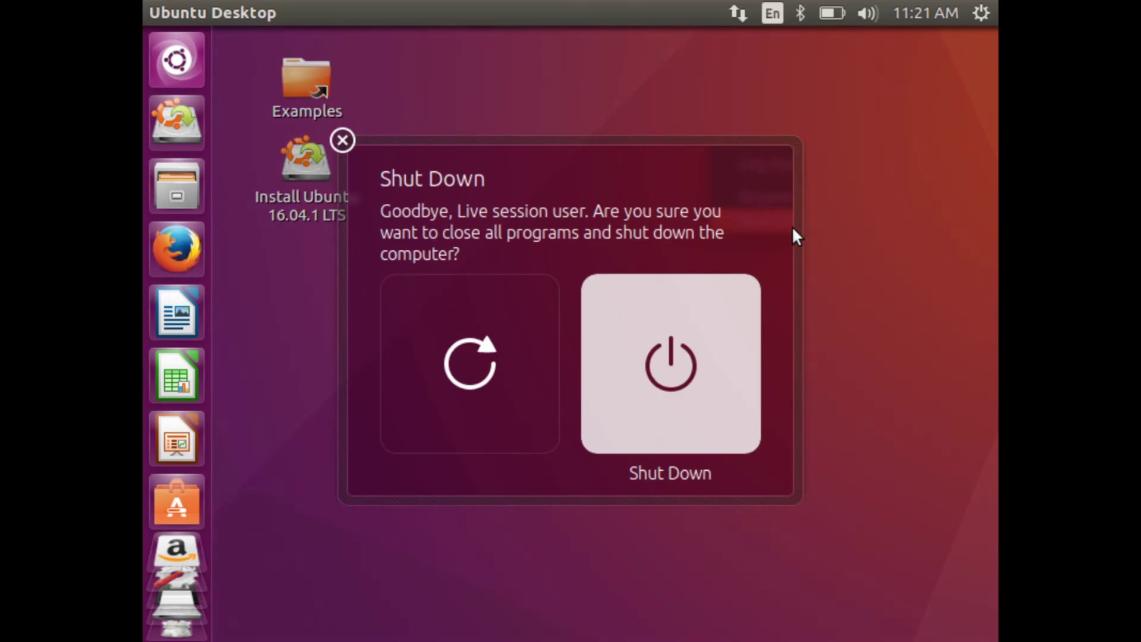
pyautogui.click(694, 327)
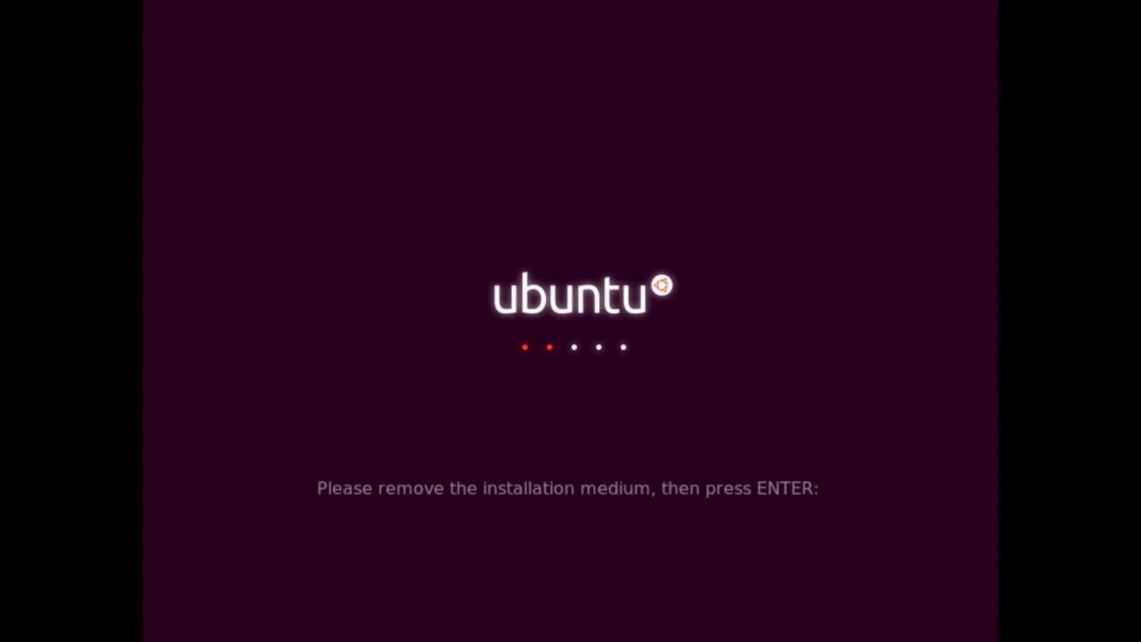
pyautogui.press('Return')
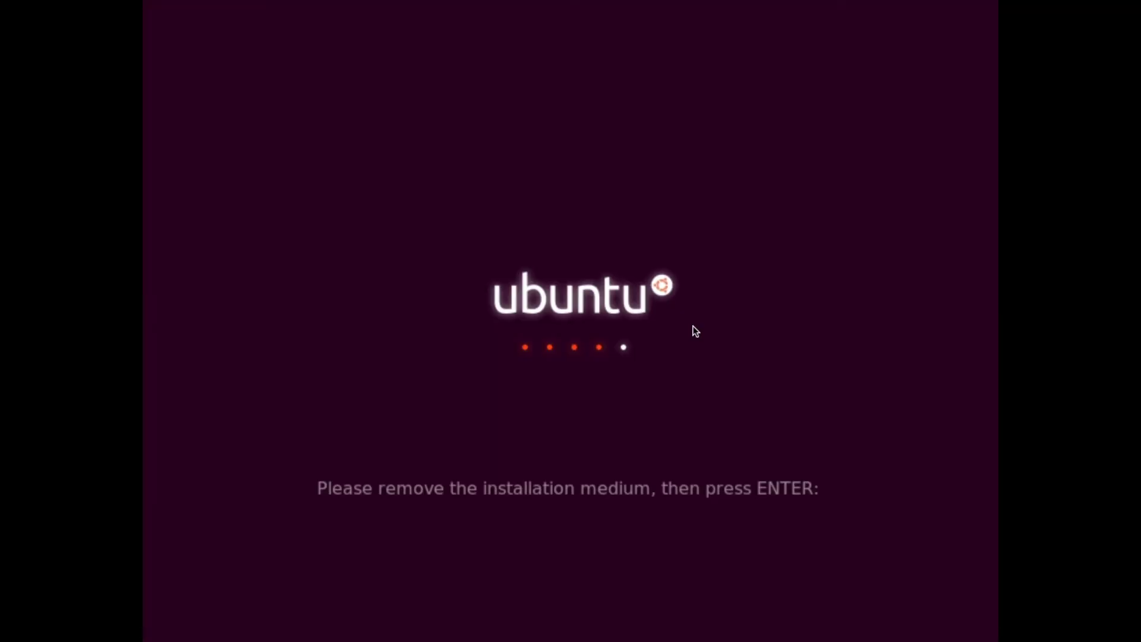